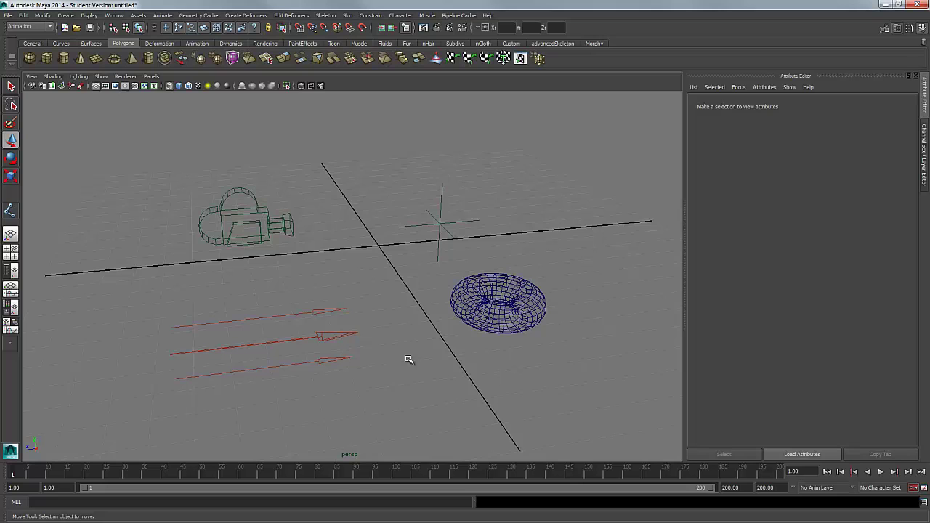
Select the torus and examine its transform, shape, polyTorus1, initialShadingGroup and lambert1 nodes, returning to the transform node.
left_click_drag(390, 339, 480, 341, "alt")
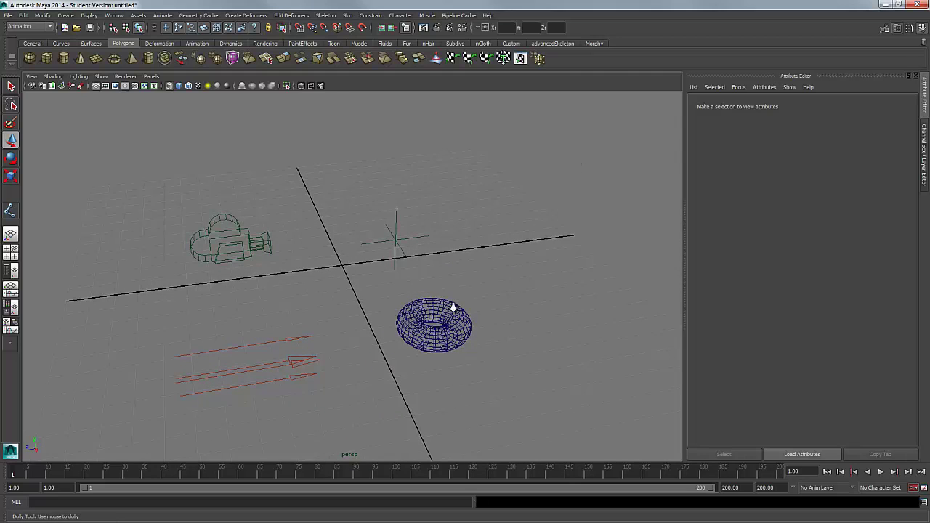
middle_click_drag(452, 308, 470, 261, "alt")
scroll(471, 270, "up", 3)
left_click(512, 240)
mouse_move(578, 232)
left_mouse_down("alt")
mouse_move(511, 255)
mouse_move(546, 259)
mouse_move(574, 232)
left_mouse_up("alt")
left_click(711, 106)
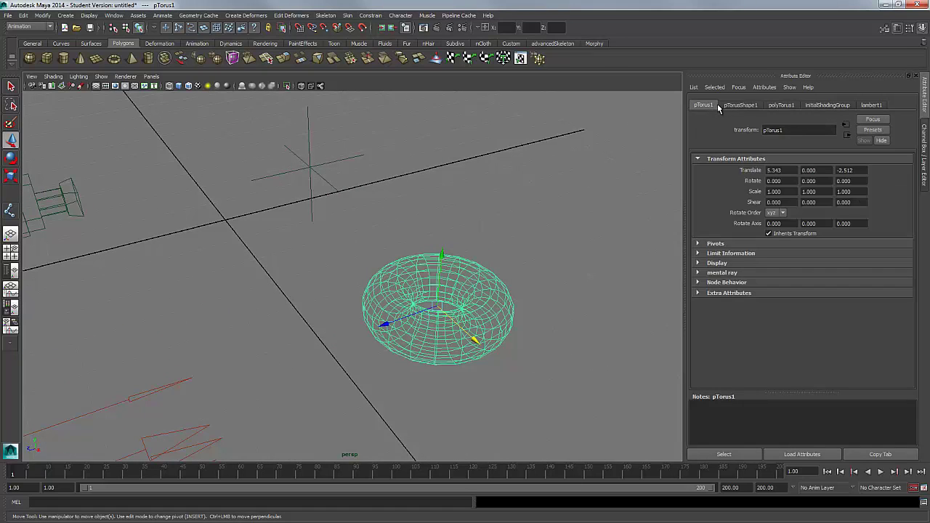
left_click(738, 105)
left_click(772, 106)
left_click(815, 106)
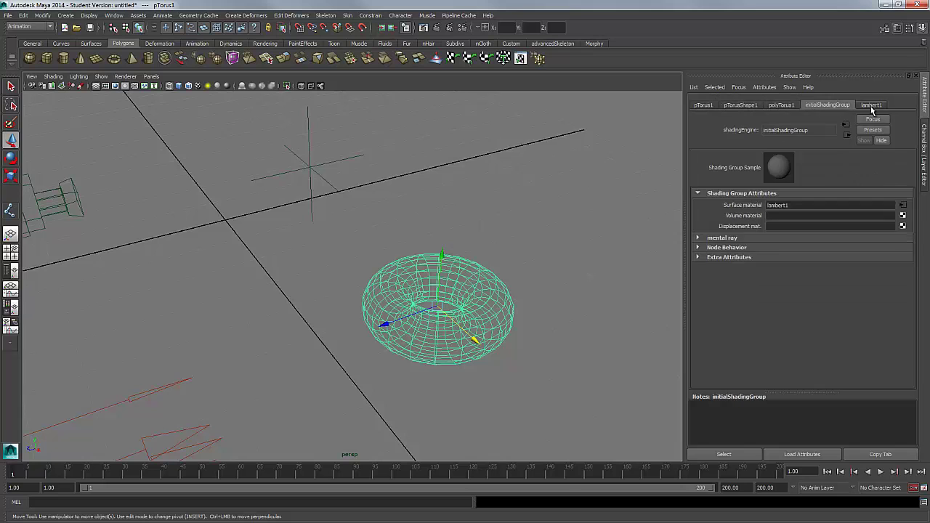
left_click(872, 106)
left_click(704, 106)
Select the locator, the directional light and the torus in turn to examine their node sets.
left_click_drag(518, 162, 416, 173, "alt")
left_click_drag(386, 300, 390, 253, "alt")
left_click(317, 221)
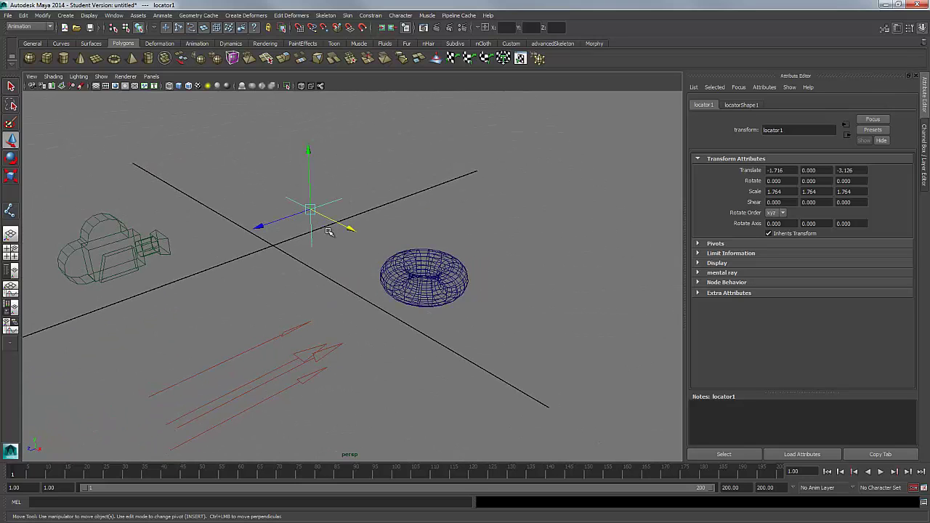
left_click_drag(327, 231, 155, 176, "alt")
left_click(329, 294)
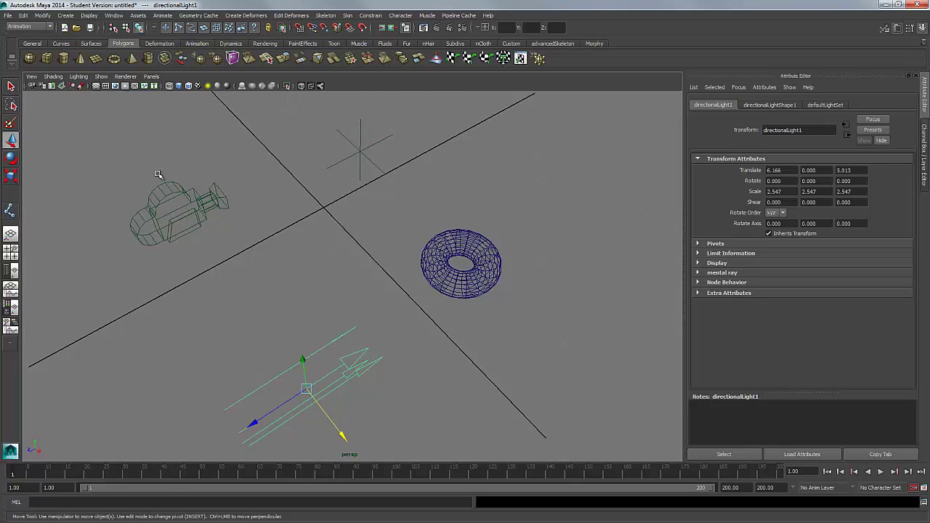
left_click(160, 176)
left_click_drag(272, 223, 381, 247, "alt")
left_click(381, 248)
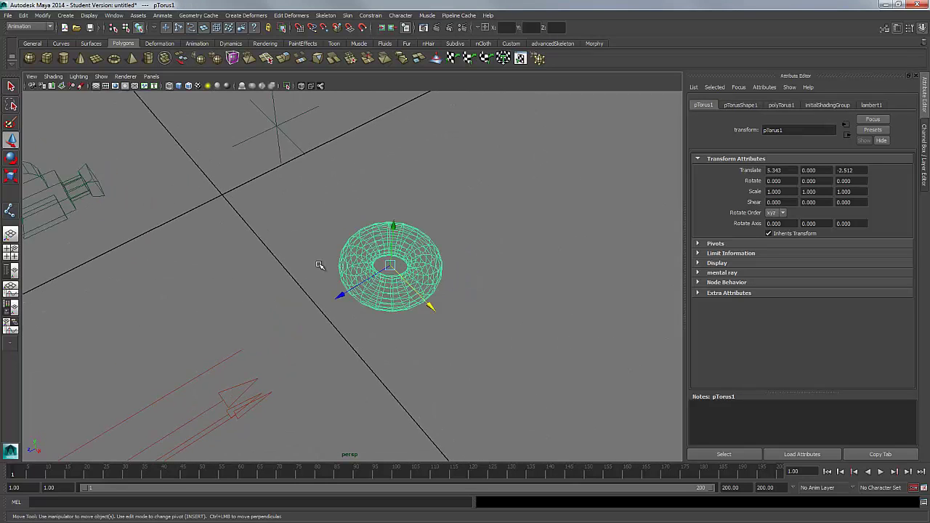
left_click_drag(322, 264, 361, 307, "alt")
right_click_drag(361, 307, 561, 211, "alt")
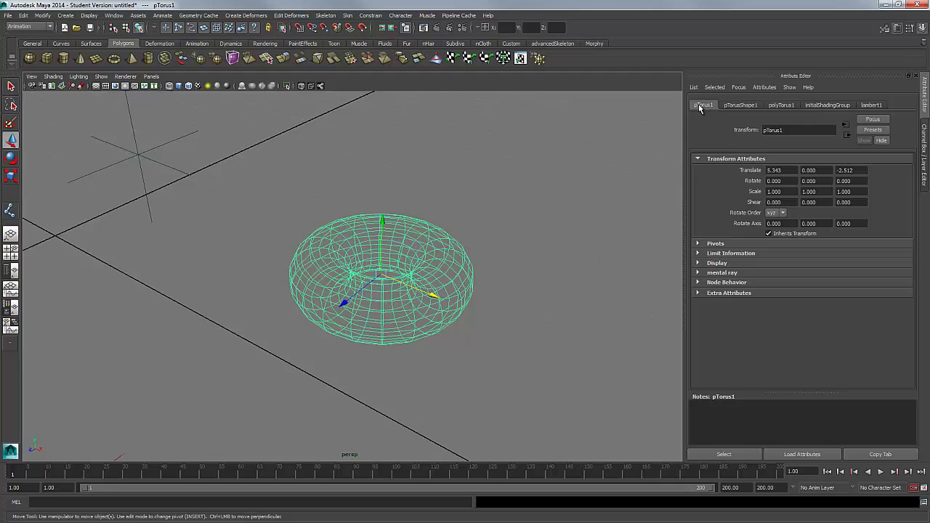
right_click_drag(282, 195, 241, 170, "alt")
left_click_drag(240, 170, 321, 190, "alt")
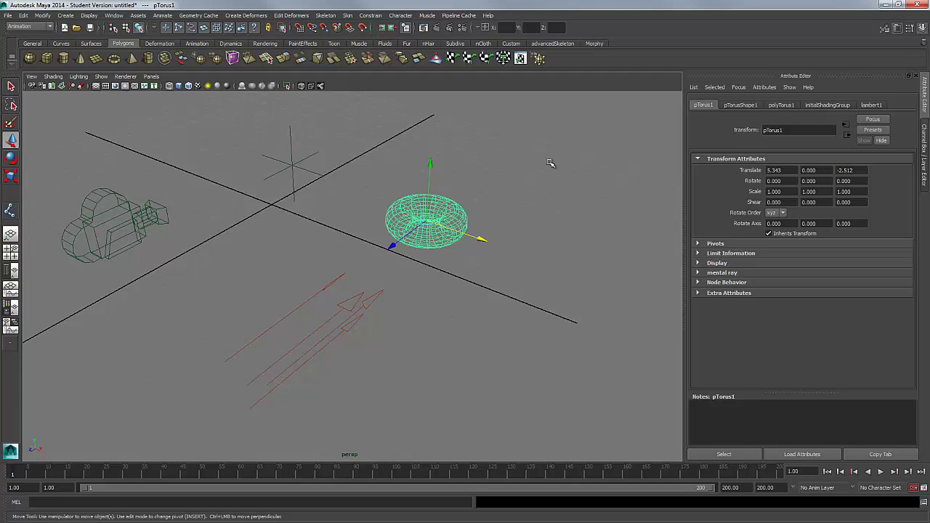
left_click_drag(454, 218, 407, 231, "alt")
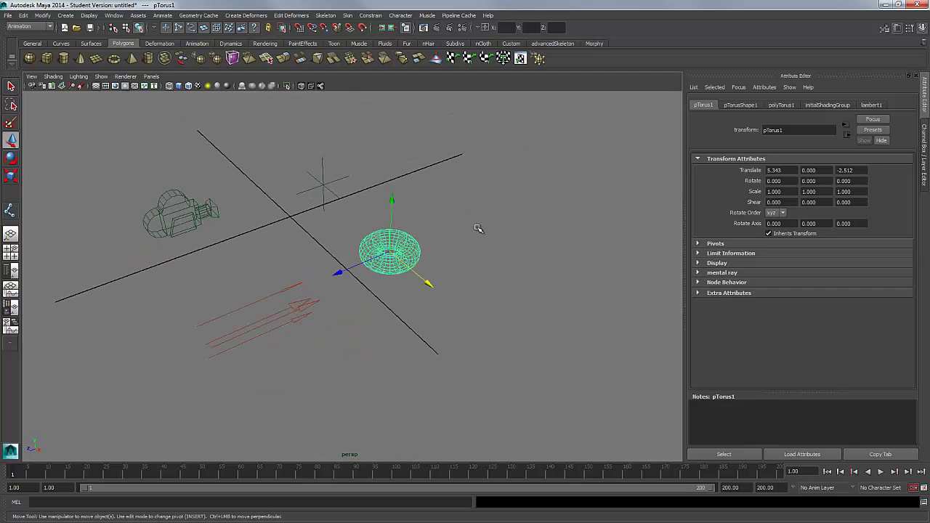
left_click_drag(478, 229, 517, 238, "alt")
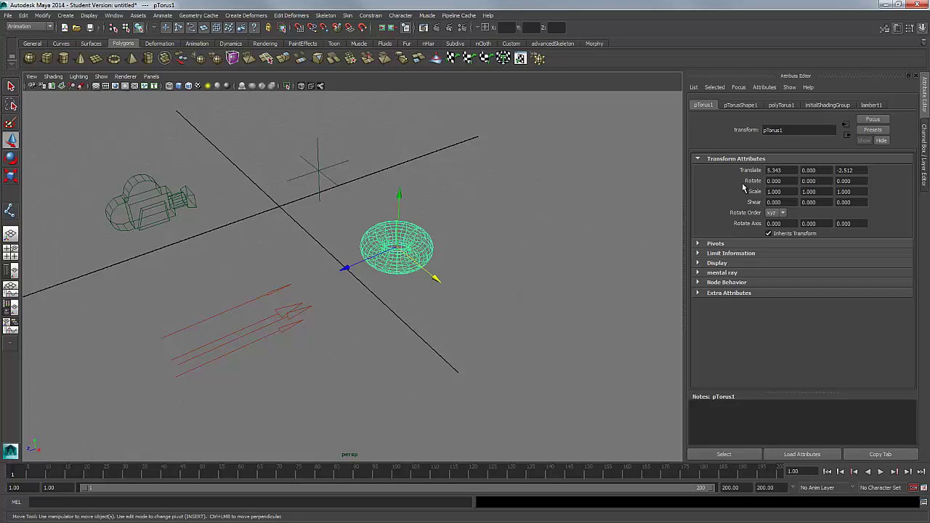
left_click_drag(447, 208, 429, 205, "alt")
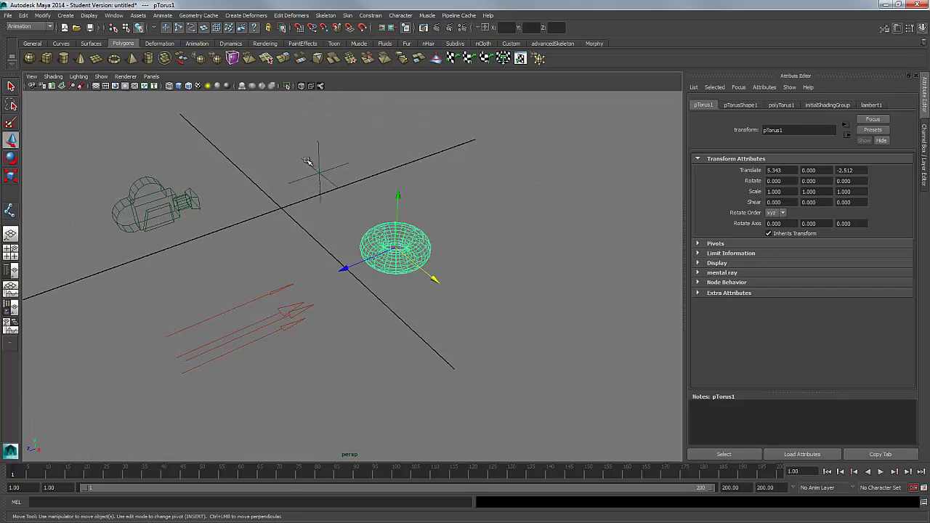
Compare the transform attributes of the locator, camera, directional light and torus by selecting each one.
left_click(314, 167)
left_click(150, 221)
left_click(218, 314)
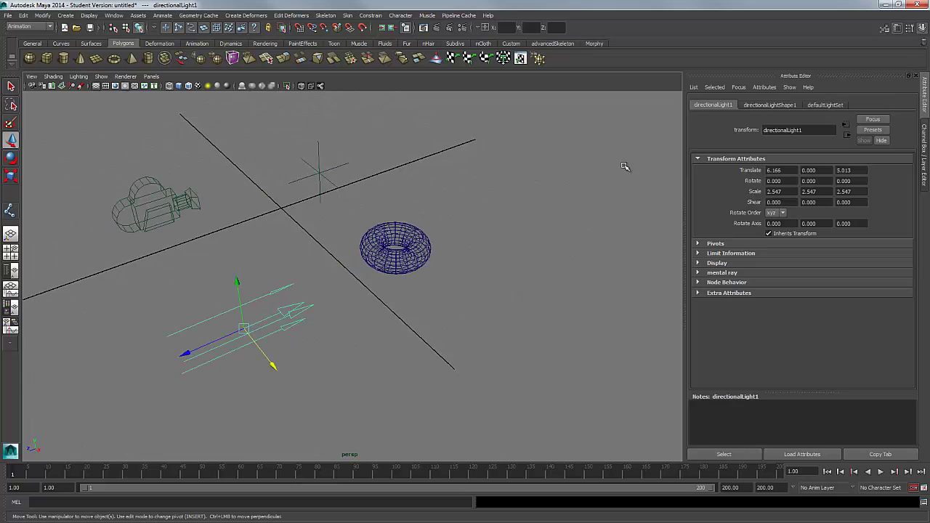
left_click_drag(374, 267, 382, 270, "alt")
right_click_drag(382, 271, 426, 283, "alt")
left_click(421, 240)
left_click_drag(422, 240, 427, 255, "alt")
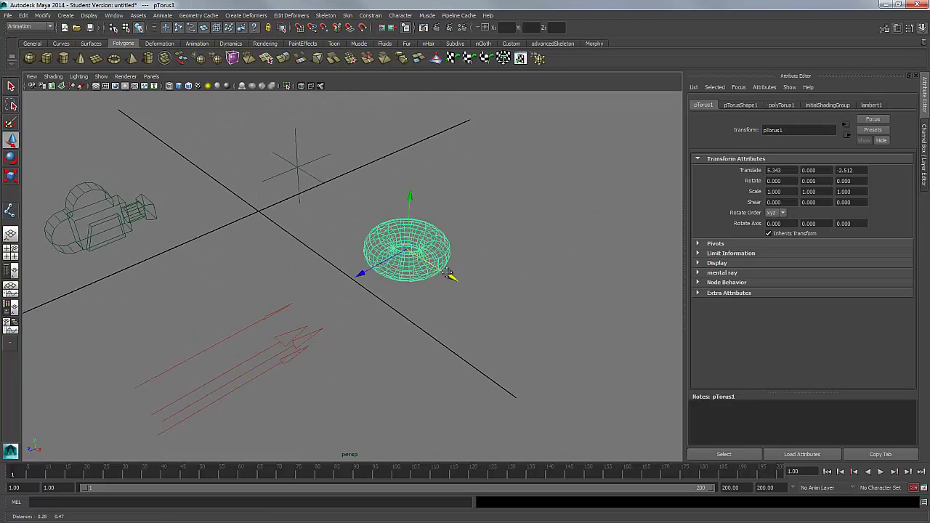
Examine the Tessellation Attributes and Render Stats of the torus's pTorusShape1 node, collapsing each section after viewing.
right_click_drag(427, 254, 515, 268, "alt")
left_click_drag(515, 269, 578, 187, "alt")
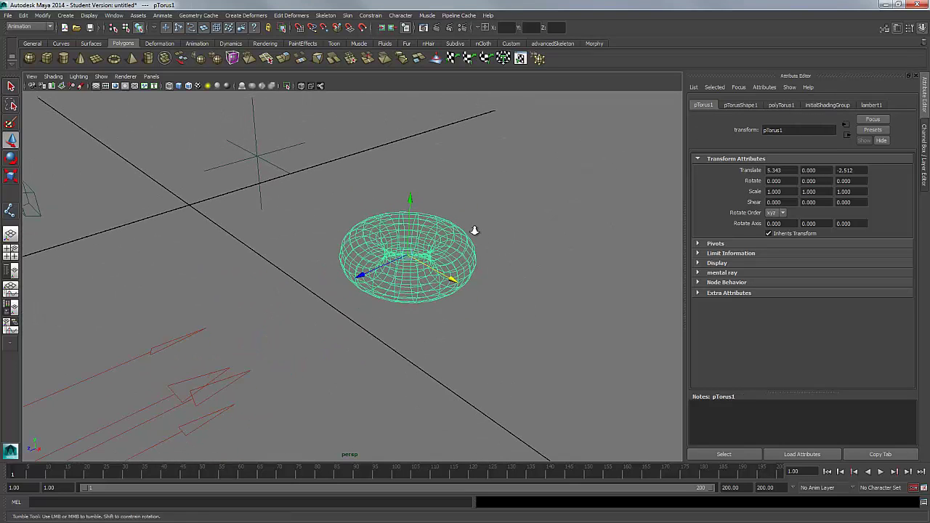
left_click_drag(509, 230, 519, 298, "alt")
left_click_drag(490, 190, 315, 168, "alt")
right_click_drag(315, 168, 347, 209, "alt")
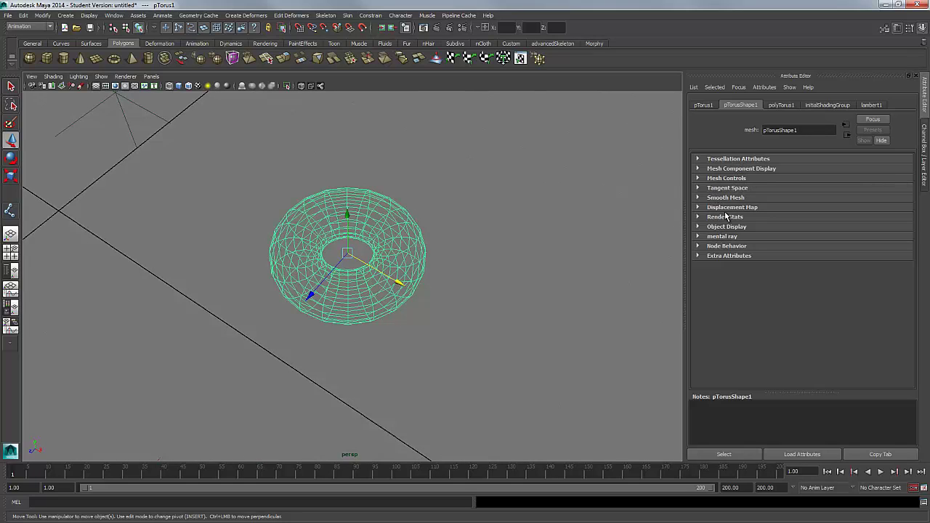
left_click(728, 159)
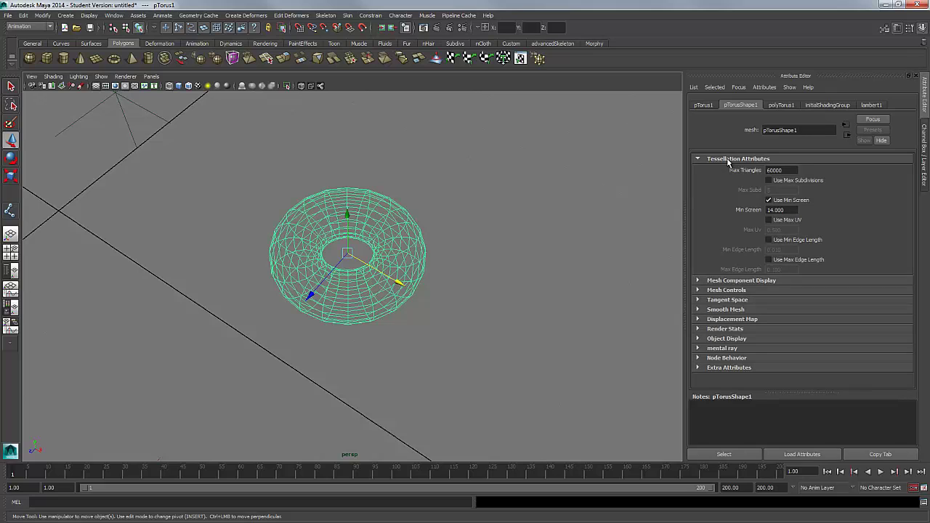
left_click(729, 159)
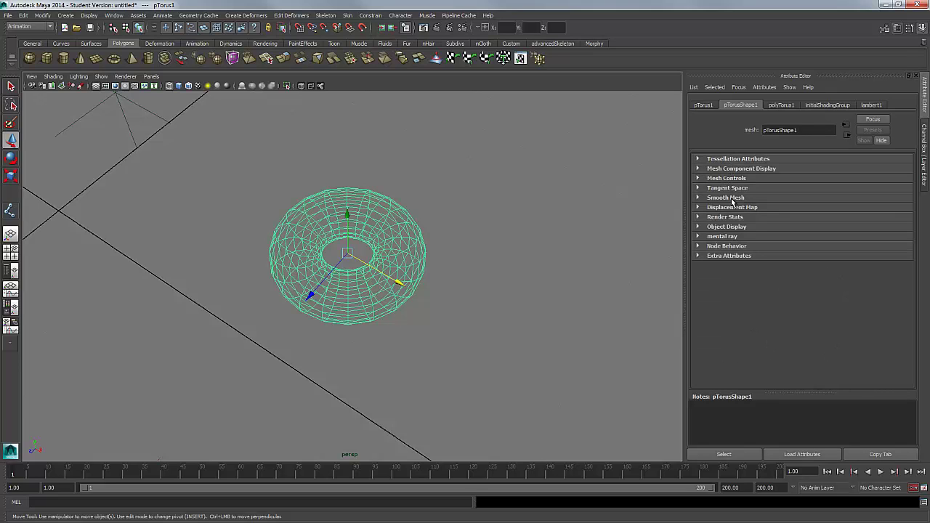
left_click(727, 218)
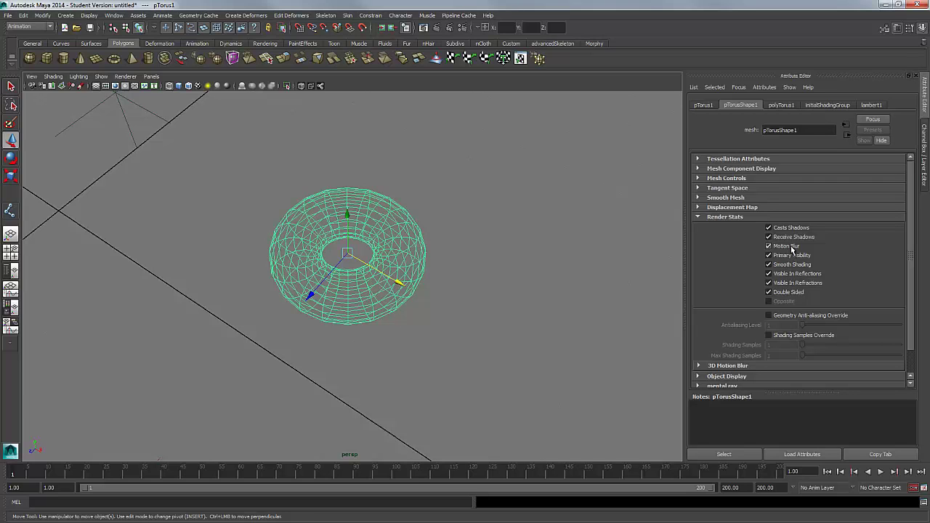
left_click(741, 218)
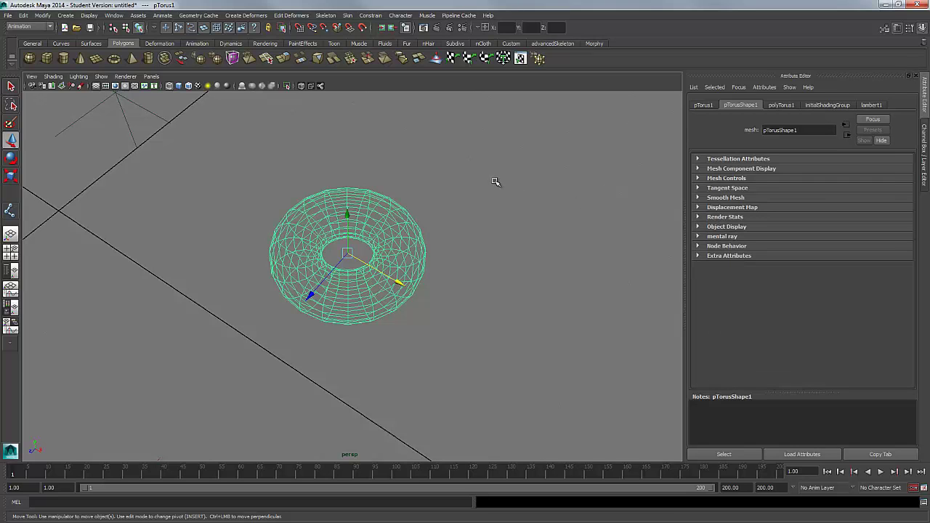
Try adjusting the Radius and Section Radius in the torus's polyTorus1 history node, and undo the changes.
left_click_drag(494, 181, 439, 203, "alt")
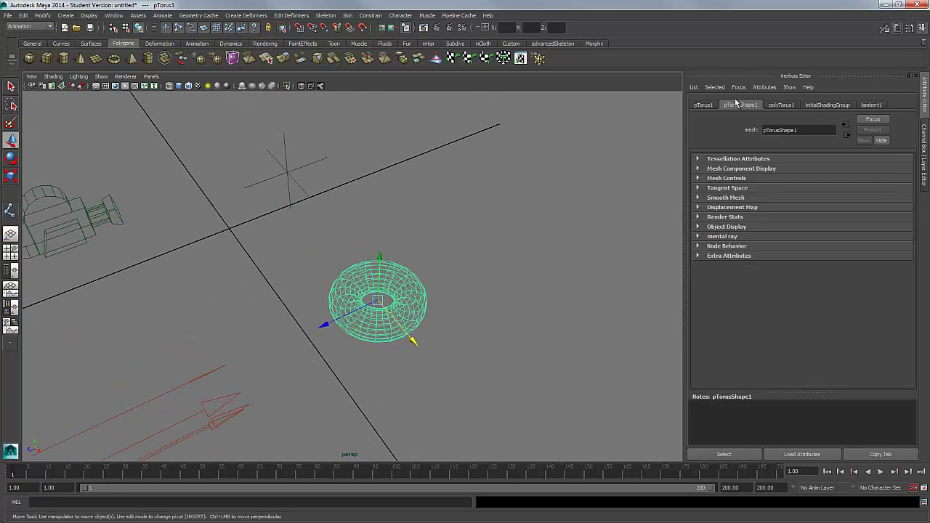
left_click(785, 105)
left_click_drag(435, 205, 458, 207, "alt")
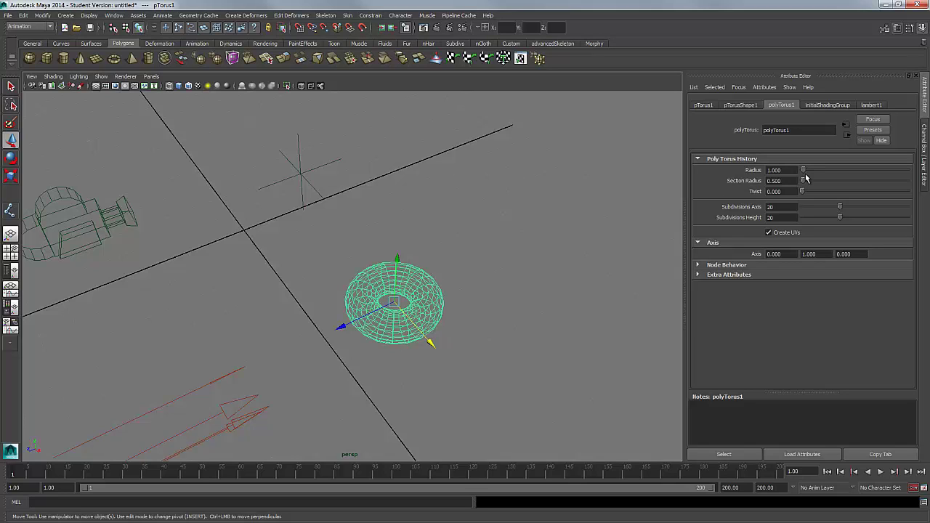
left_click_drag(804, 172, 803, 180)
key("ctrl+z")
key("ctrl+z")
left_click_drag(500, 218, 526, 201, "alt")
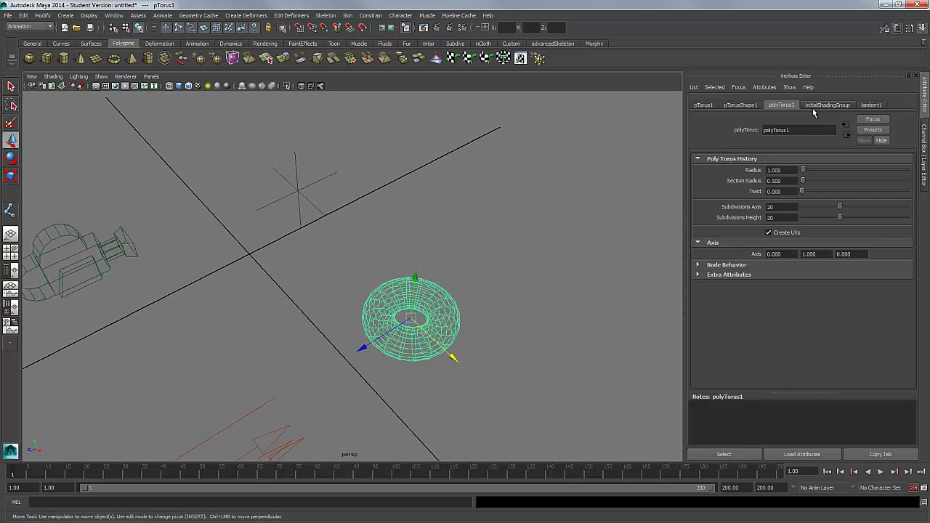
Examine the torus's initialShadingGroup and lambert1 nodes, and deselect the torus.
left_click(827, 104)
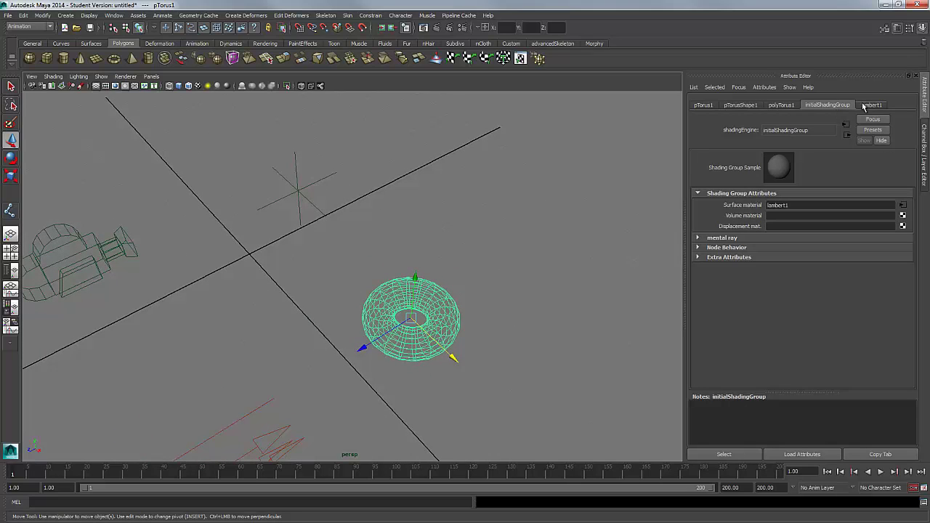
left_click(872, 105)
left_click(829, 105)
left_click(504, 272)
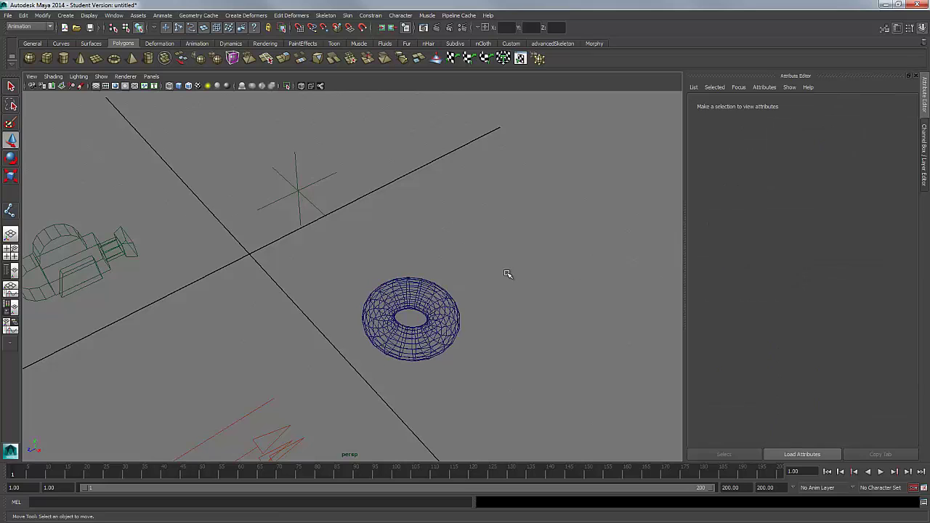
Toggle the resolution gate on and off, and switch the perspective view to shaded display.
middle_click_drag(504, 272, 487, 266, "alt")
left_click(114, 86)
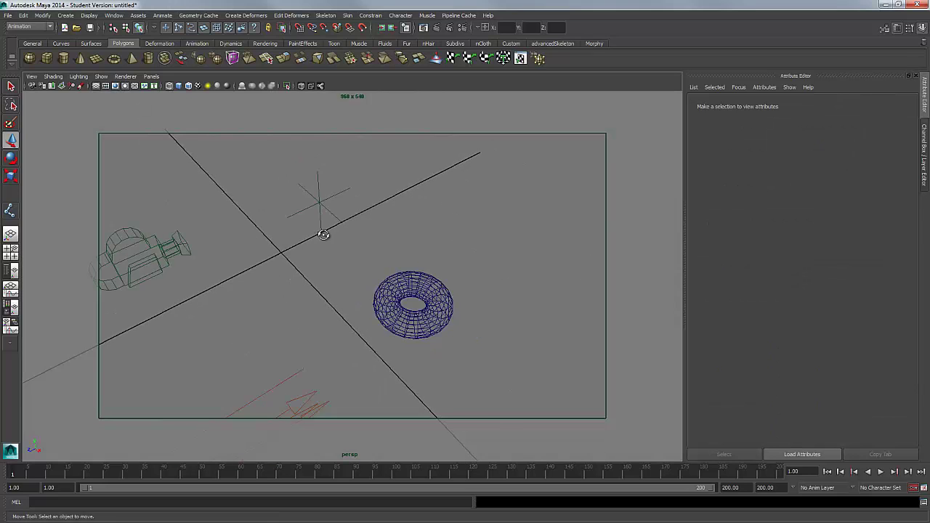
left_click(115, 86)
key("5")
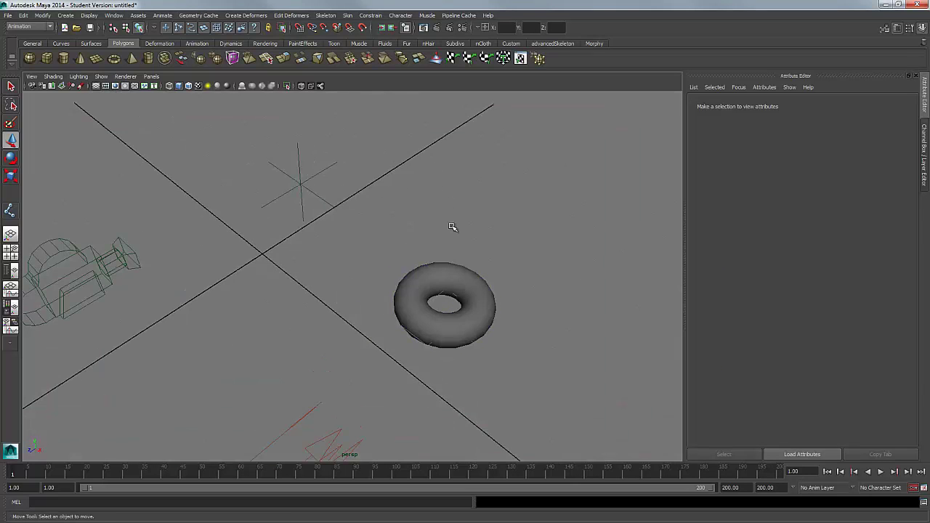
right_click_drag(453, 227, 473, 254, "alt")
left_click(473, 255)
left_click_drag(474, 255, 339, 228, "alt")
left_click(351, 219)
right_click_drag(353, 218, 283, 240, "alt")
middle_click_drag(283, 240, 342, 279, "alt")
right_click_drag(388, 267, 438, 271, "alt")
left_click_drag(301, 221, 336, 210, "alt")
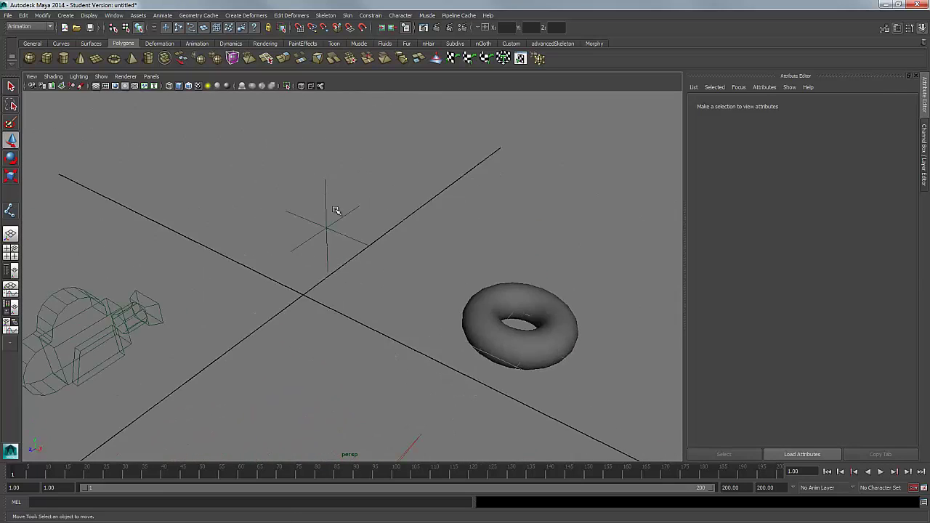
Select the locator and compare its locator1 transform node with its locatorShape1 node.
left_click_drag(337, 242, 325, 255)
left_click(342, 288)
left_click_drag(343, 289, 336, 296, "alt")
left_click_drag(315, 231, 349, 254)
left_click_drag(365, 250, 337, 262, "alt")
left_click_drag(372, 201, 555, 174, "alt")
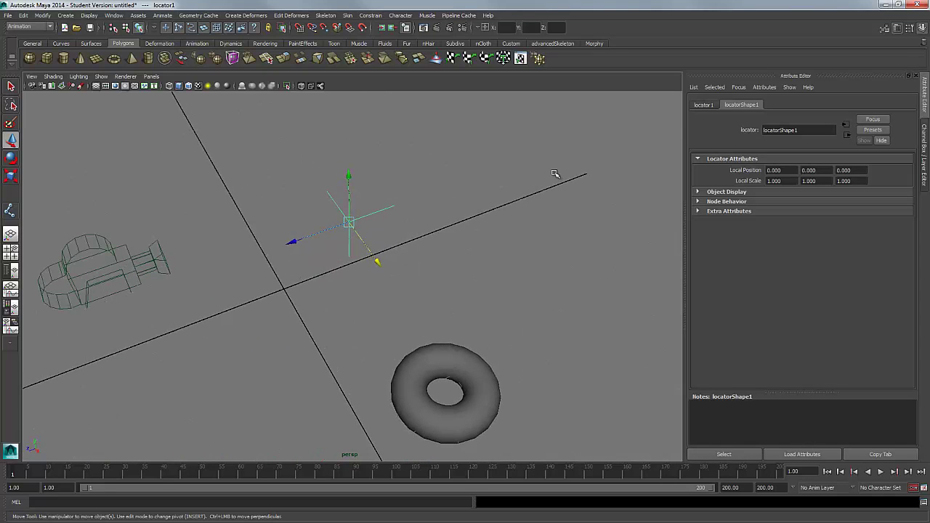
left_click(703, 106)
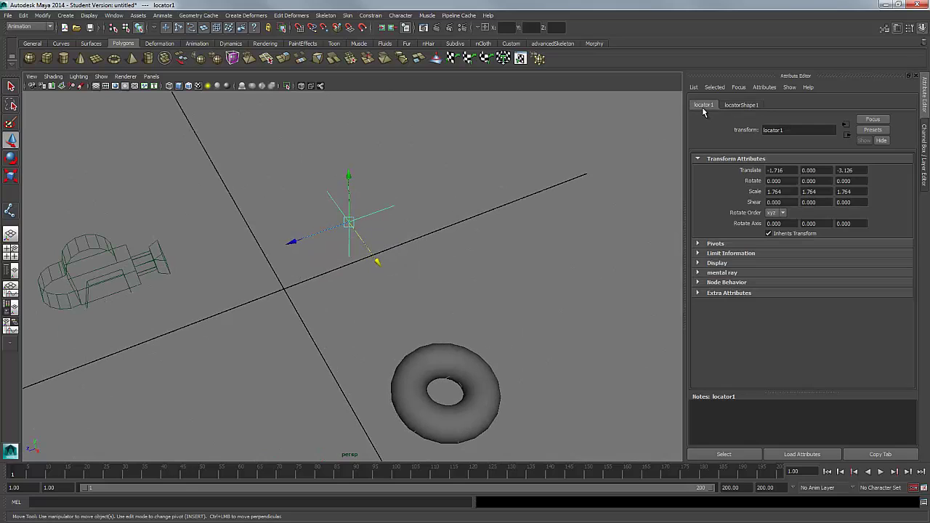
left_click(739, 106)
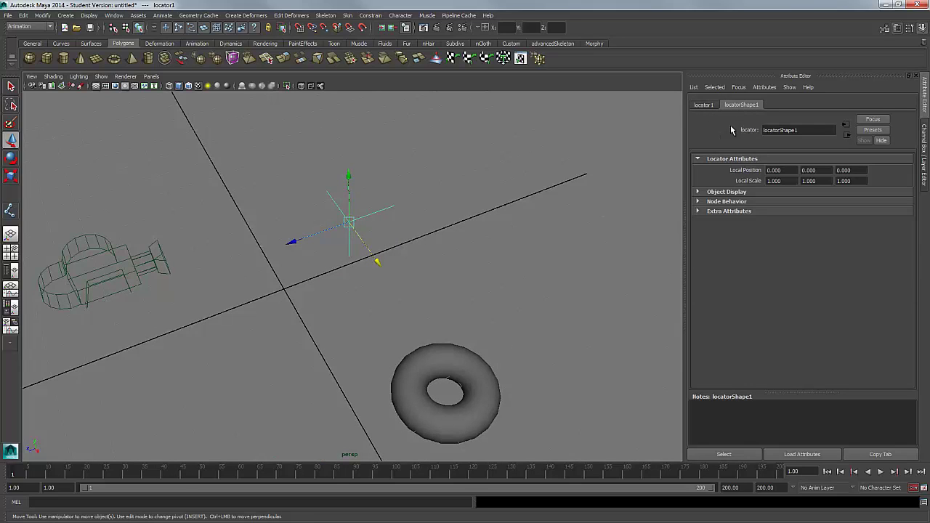
Select the camera and examine its cameraShape1 and camera1 transform nodes.
left_click(405, 213)
left_click(369, 217)
left_click_drag(392, 217, 358, 258, "alt")
left_click(360, 260)
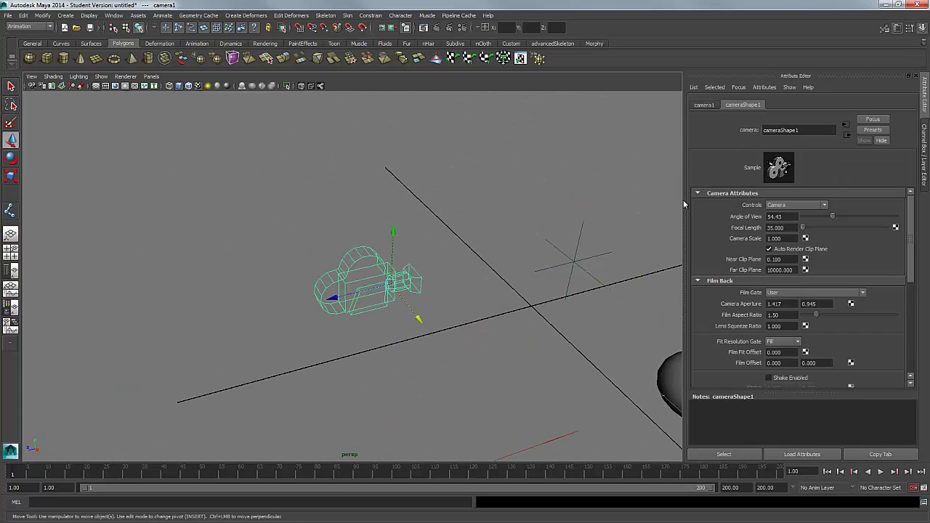
left_click(705, 106)
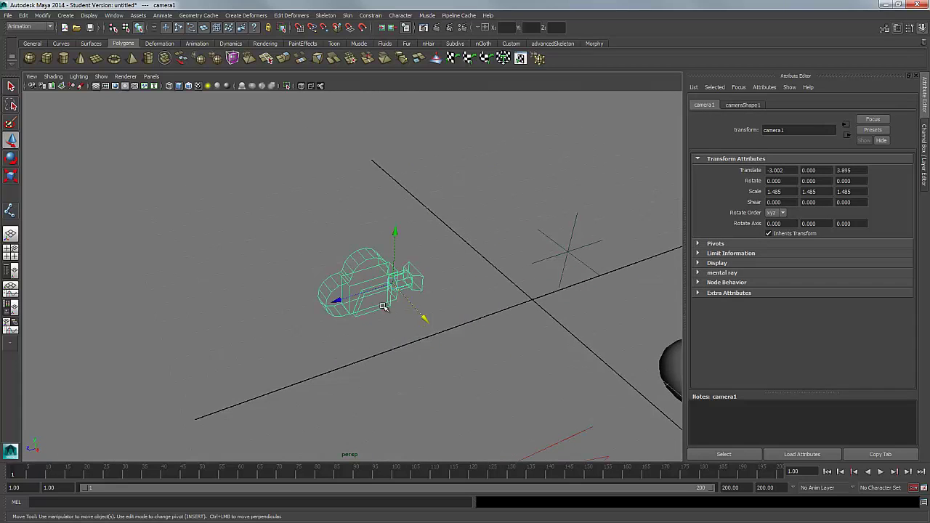
Try moving the camera and rotating it about its vertical axis, and undo both changes.
key("e")
left_click_drag(420, 318, 408, 272)
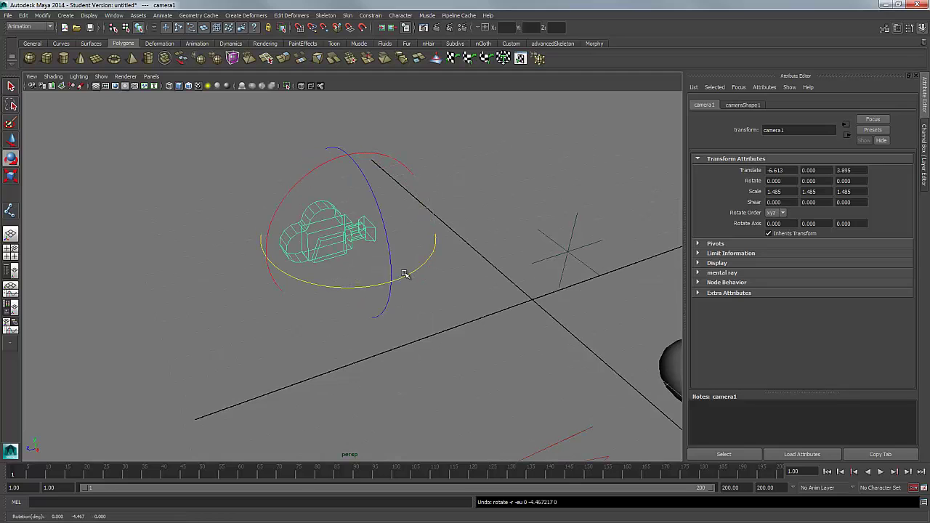
key("ctrl+z")
key("ctrl+z")
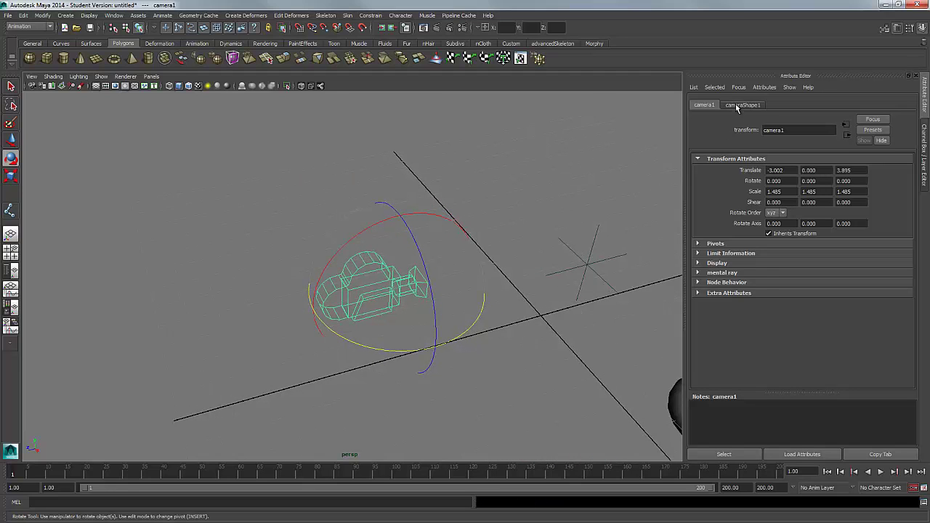
Open the camera's cameraShape1 node to examine its camera attributes.
left_click(737, 106)
left_click_drag(444, 257, 431, 214, "alt")
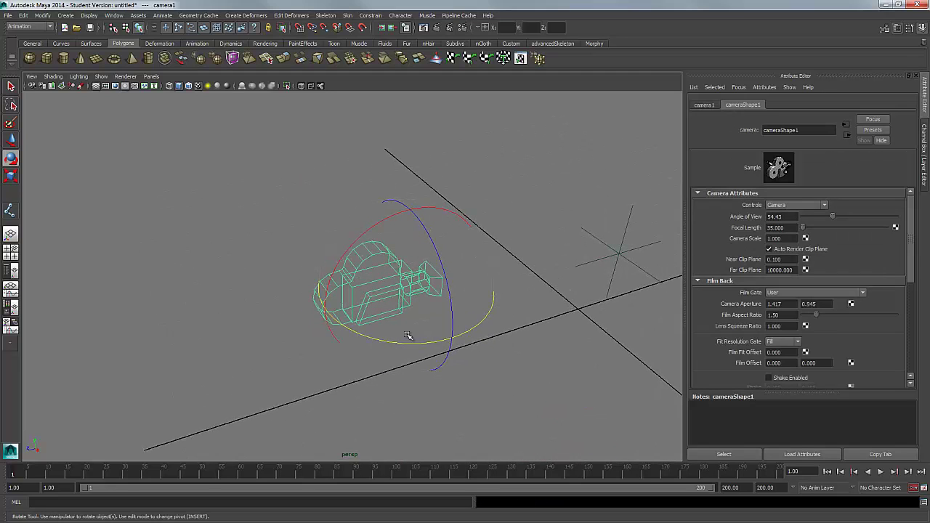
Examine the camera's lens and Film Back attributes on its cameraShape1 node.
left_click_drag(419, 322, 640, 335, "alt")
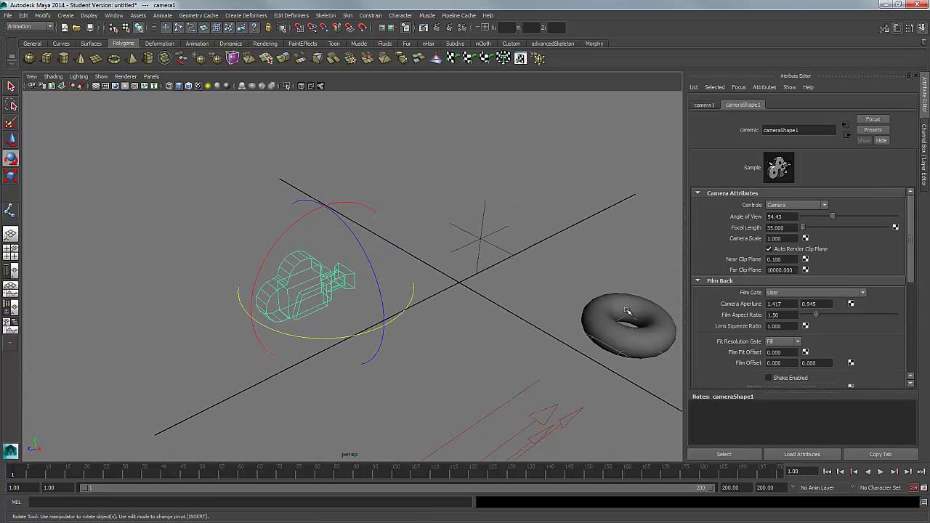
left_click_drag(476, 323, 600, 415, "alt")
right_click_drag(473, 354, 519, 359, "alt")
left_click_drag(520, 359, 536, 331, "alt")
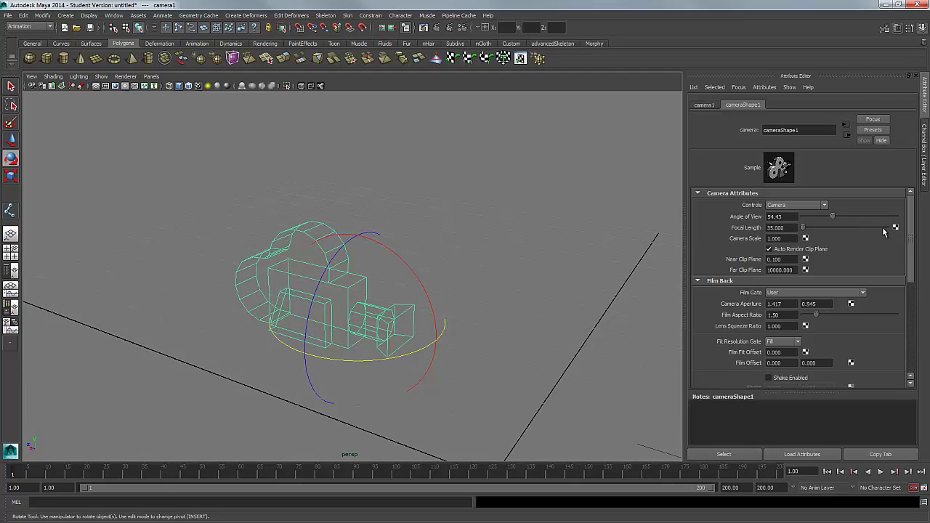
left_click_drag(803, 228, 803, 228)
left_click_drag(568, 230, 541, 256, "alt")
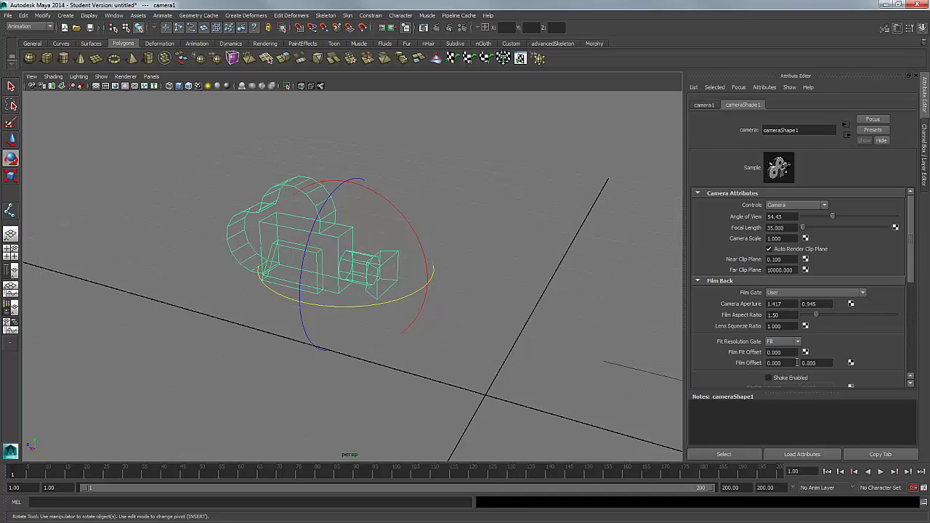
left_click_drag(911, 269, 906, 279)
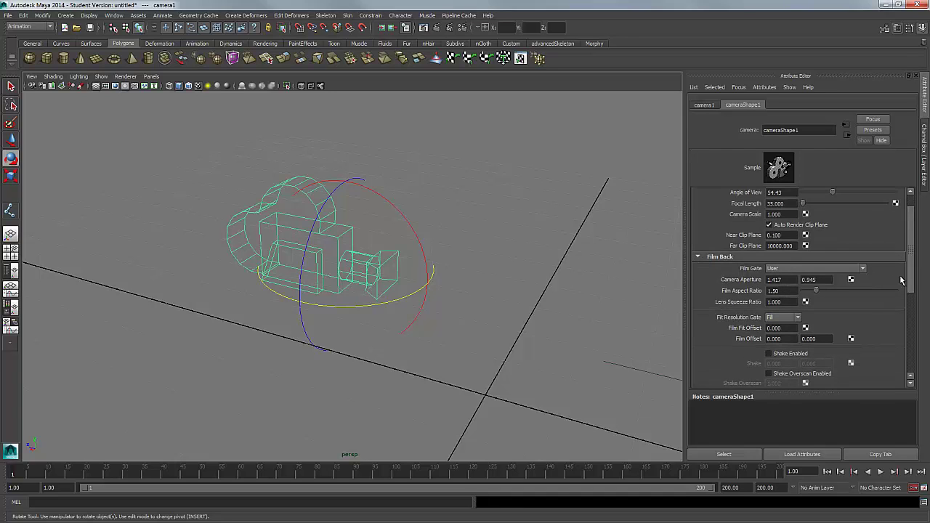
Select the locator and the directional light in turn, and examine the light's directionalLightShape1 attributes.
right_click_drag(465, 273, 327, 281, "alt")
left_click(480, 323)
right_click_drag(366, 333, 302, 347, "alt")
middle_click_drag(303, 347, 391, 311, "alt")
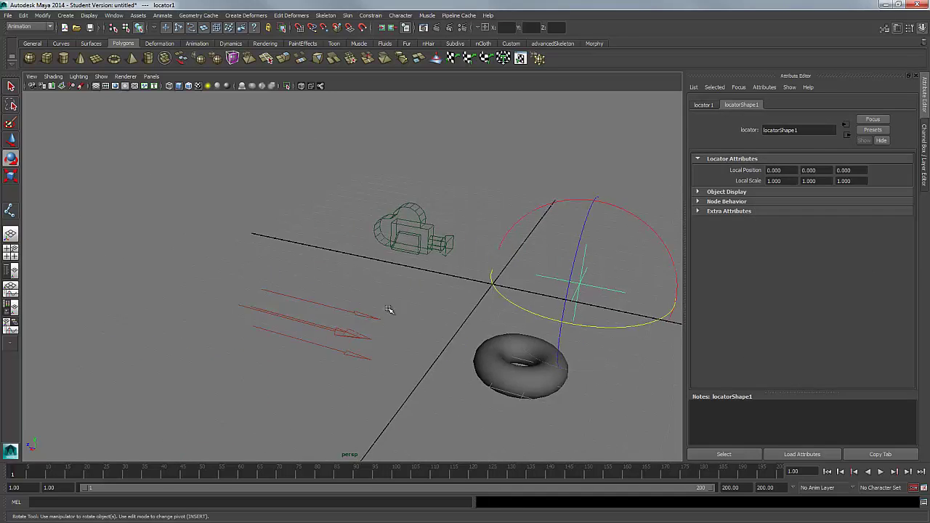
left_click(389, 313)
left_click_drag(389, 313, 438, 322, "alt")
left_click(474, 321)
middle_click_drag(479, 322, 365, 336, "alt")
right_click_drag(365, 337, 335, 356, "alt")
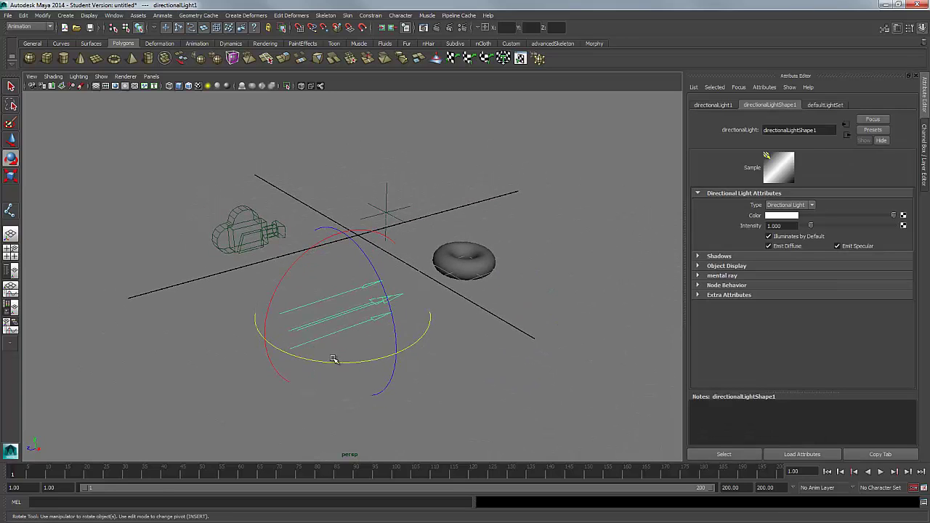
left_click_drag(348, 357, 367, 333)
left_click_drag(410, 336, 304, 299, "alt")
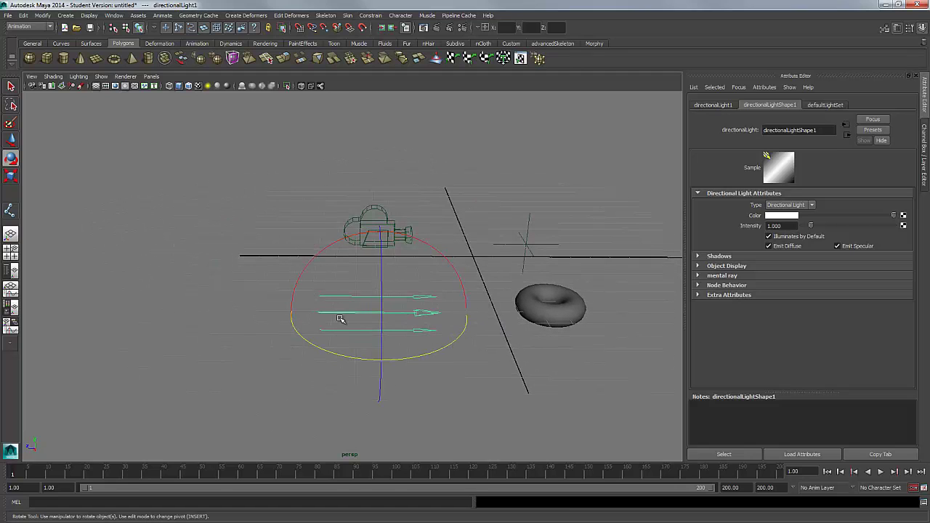
left_click_drag(452, 342, 509, 313, "alt")
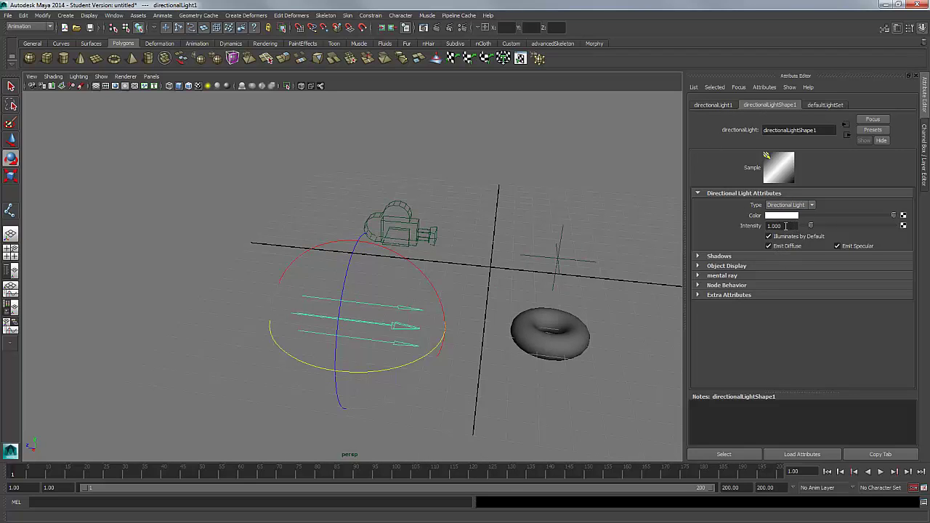
Look into the Shadows and mental ray sections of the directional light's shape node and collapse them again.
left_click(744, 257)
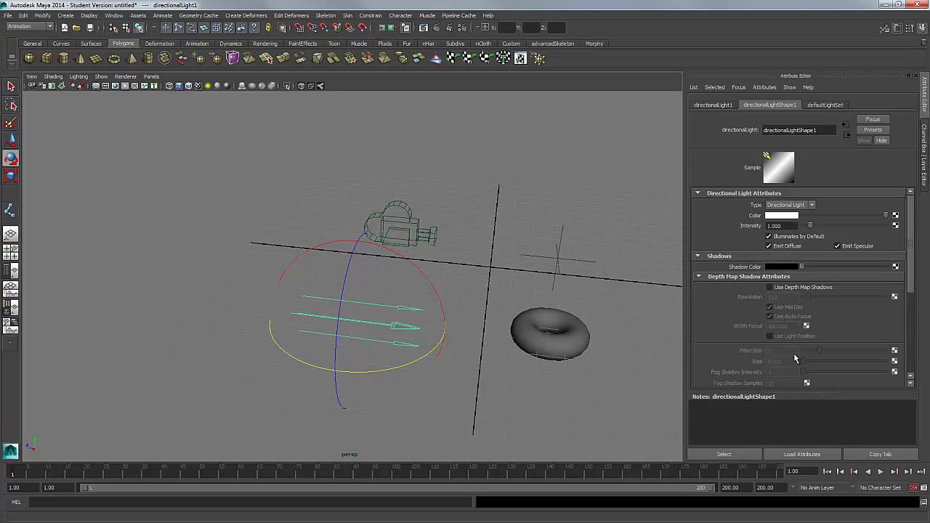
left_click(748, 257)
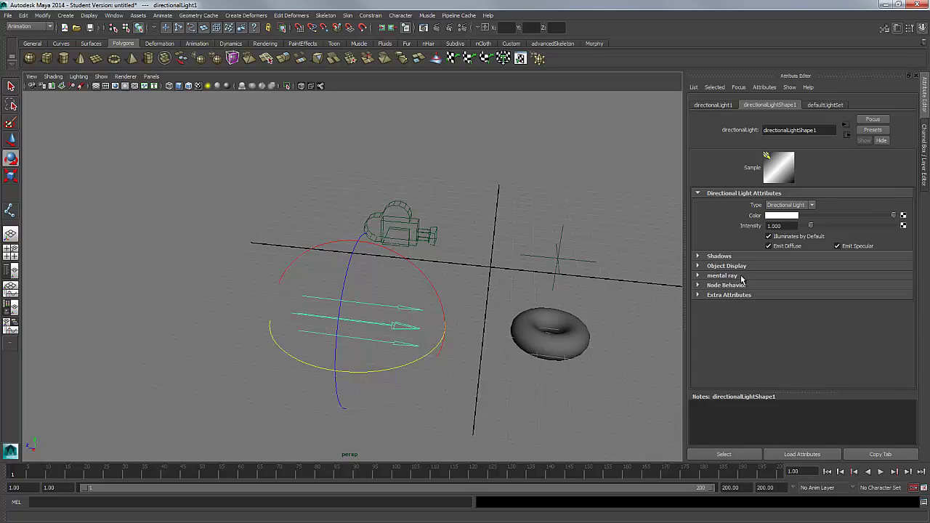
left_click(749, 276)
left_click(751, 276)
left_click_drag(407, 291, 427, 276, "alt")
left_click(463, 252)
left_click(407, 349)
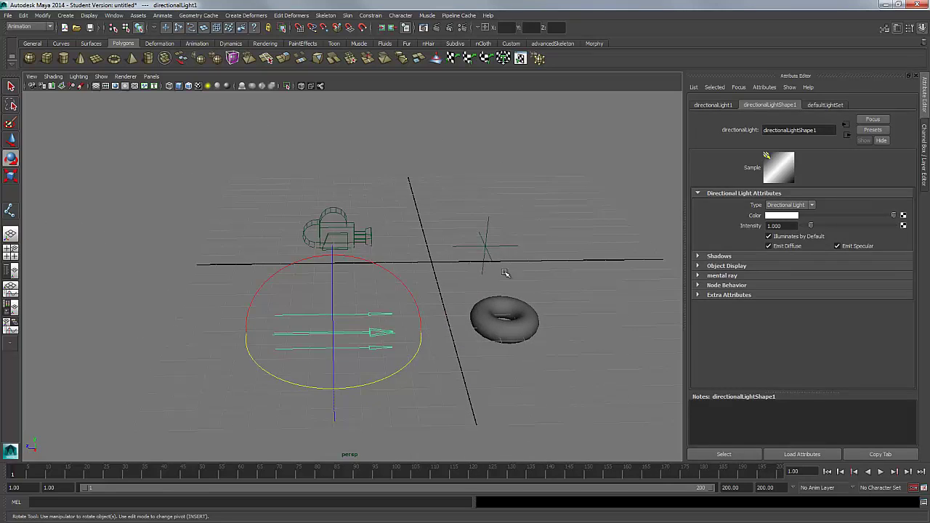
Select the light, torus, locator and camera in turn to compare their shape nodes, and clear the selection.
left_click(505, 272)
left_click_drag(505, 272, 376, 333, "alt")
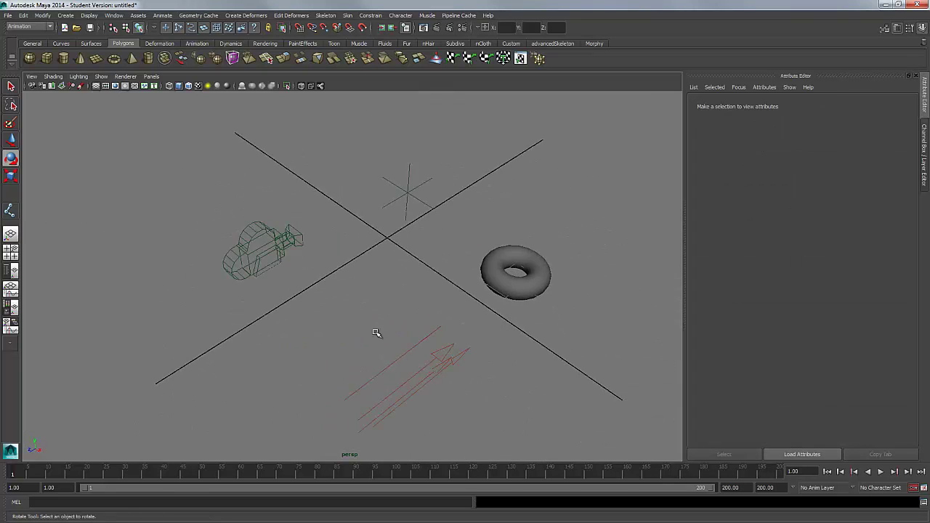
left_click(416, 374)
left_click(532, 251)
left_click(412, 214)
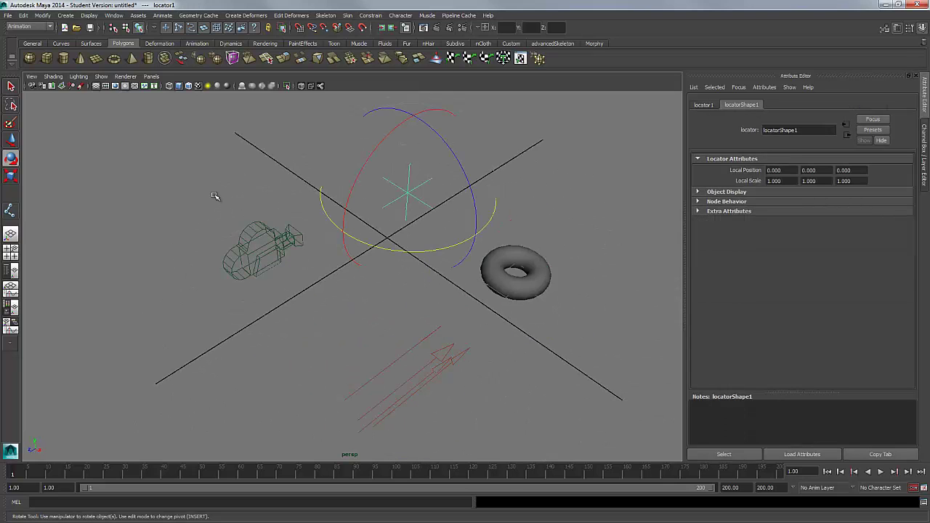
left_click(234, 223)
left_click(387, 371)
left_click(538, 277)
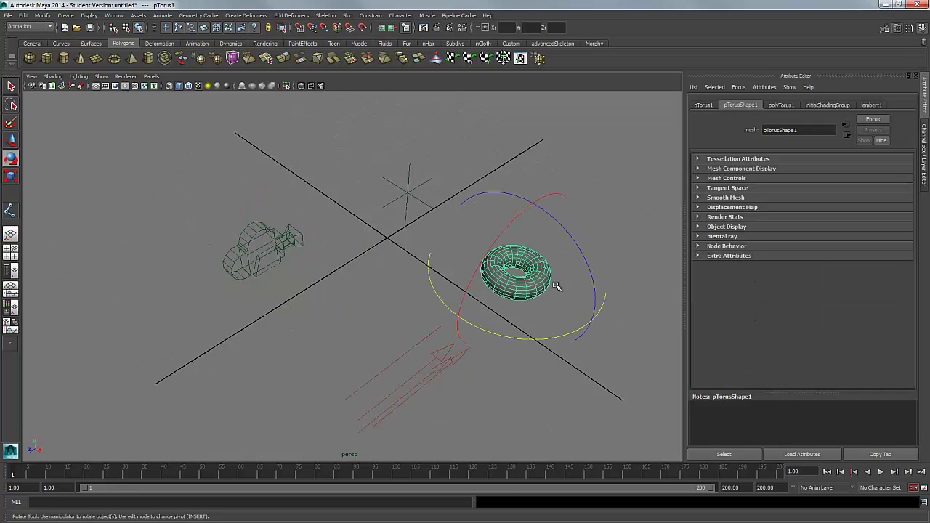
left_click(380, 135)
Create a two-joint chain with the Joint Tool, from in front of the camera to near the grid centre.
left_click_drag(439, 147, 340, 174, "alt")
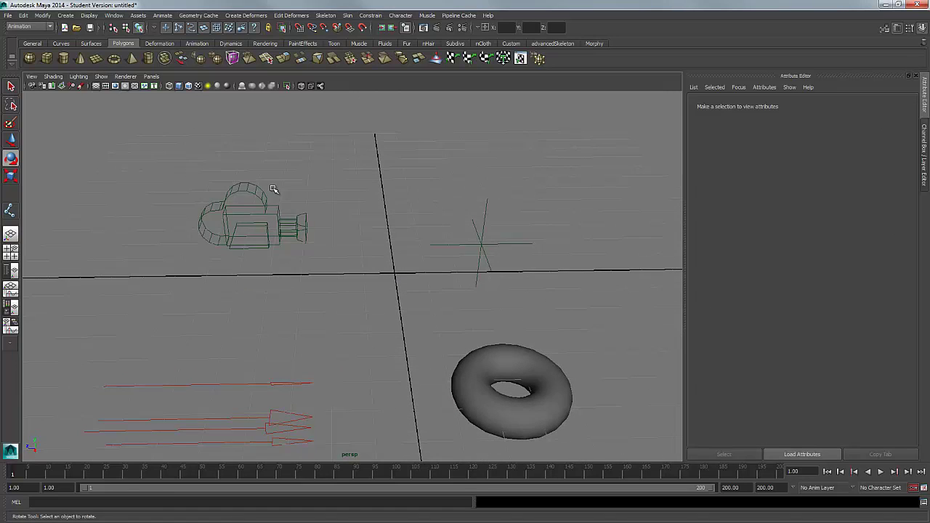
mouse_move(272, 191)
left_mouse_down("alt")
mouse_move(296, 195)
mouse_move(285, 186)
left_mouse_up("alt")
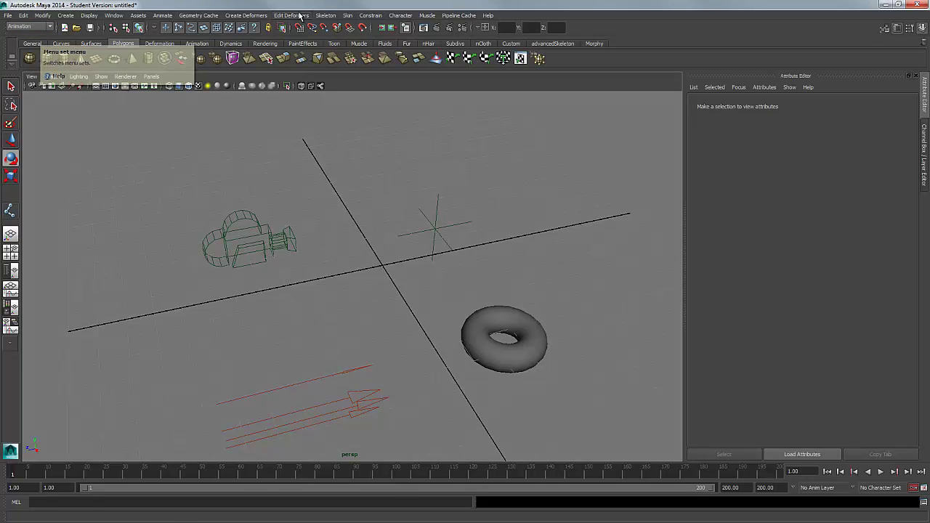
left_click(339, 15)
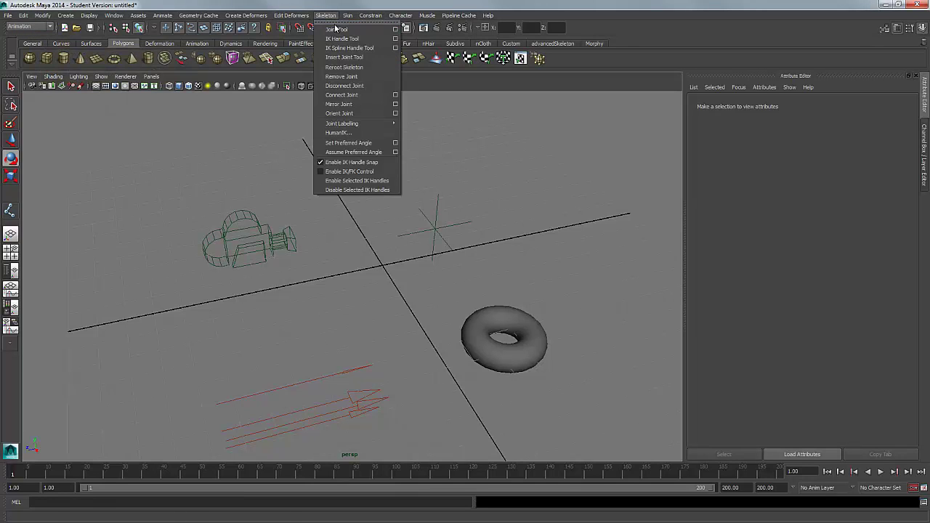
left_click(342, 29)
left_click(293, 303)
left_click(399, 281)
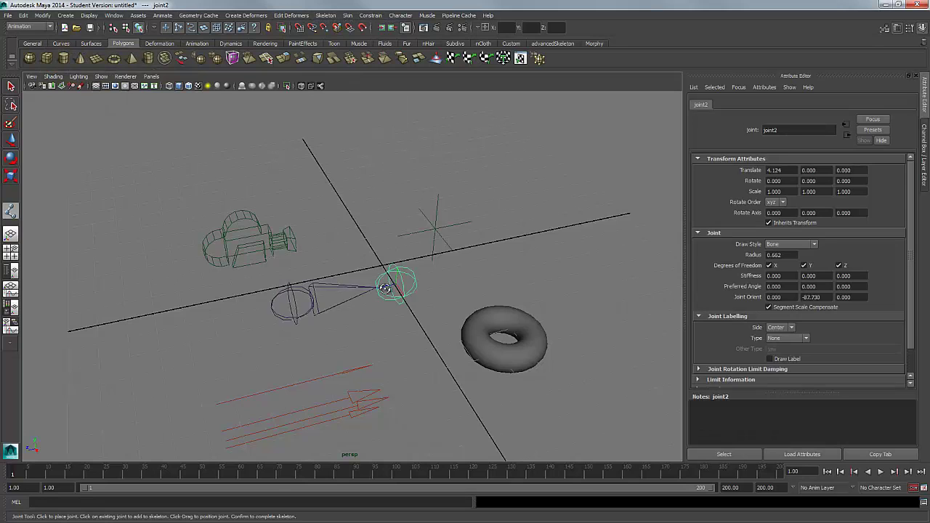
Select the root joint and examine the transform and joint attributes on its single joint1 node.
left_click_drag(399, 281, 405, 326, "alt")
key("w")
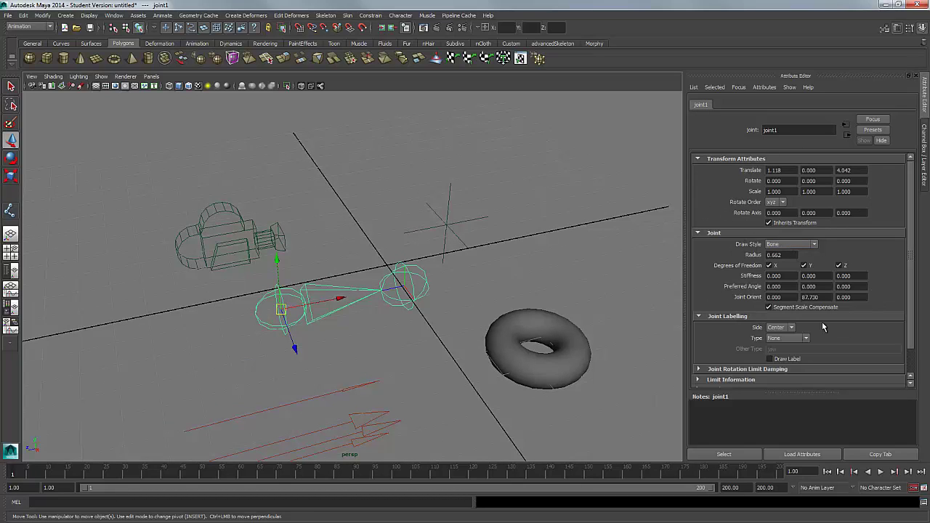
scroll(913, 267, "down", 2)
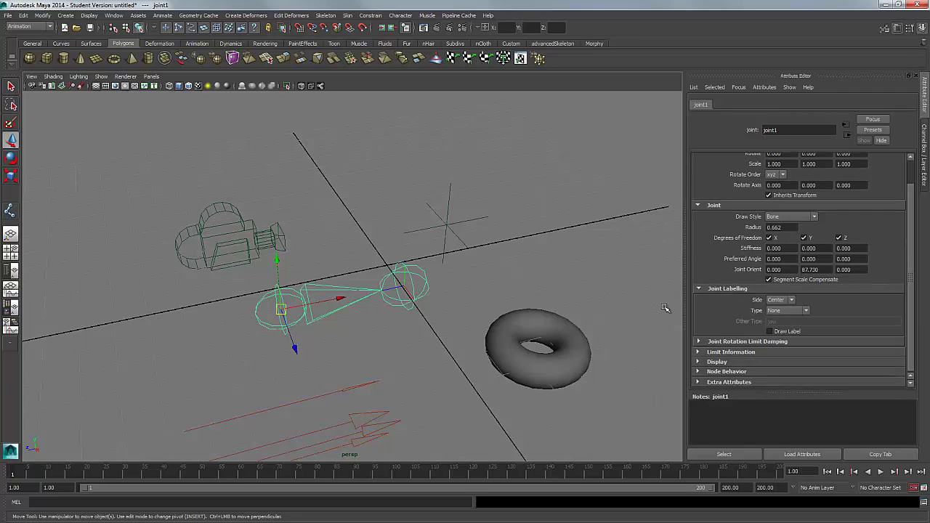
left_click(348, 256)
left_click(283, 303)
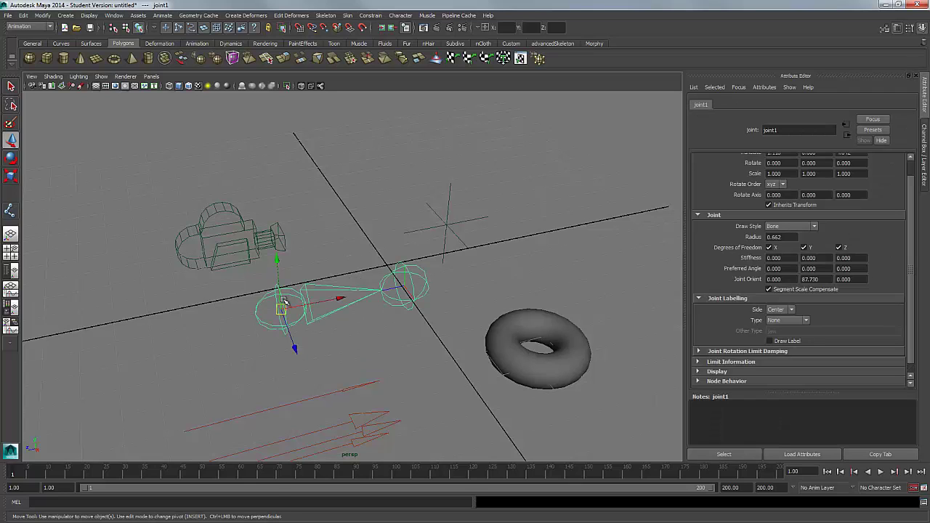
Display the root joint's transform, visibility and radius channels in the Channel Box.
key("e")
key("ctrl+a")
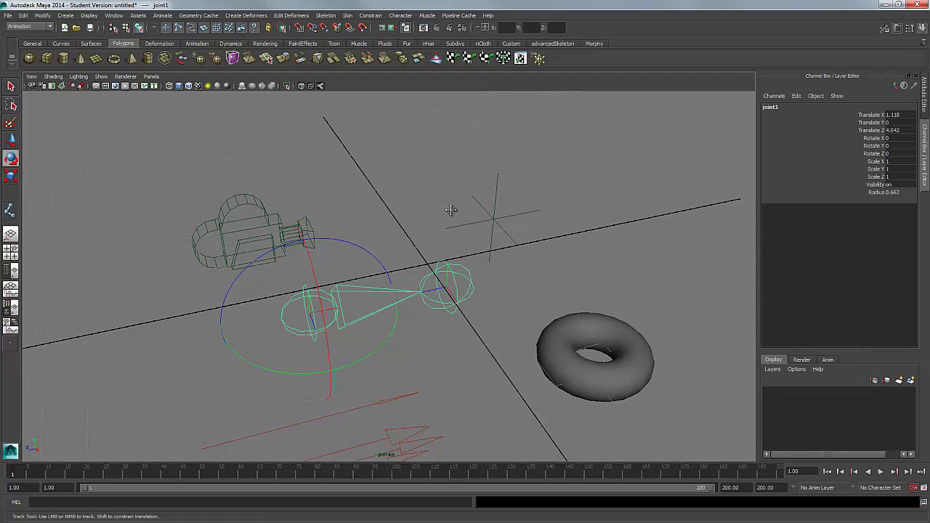
left_click_drag(493, 199, 527, 195, "alt")
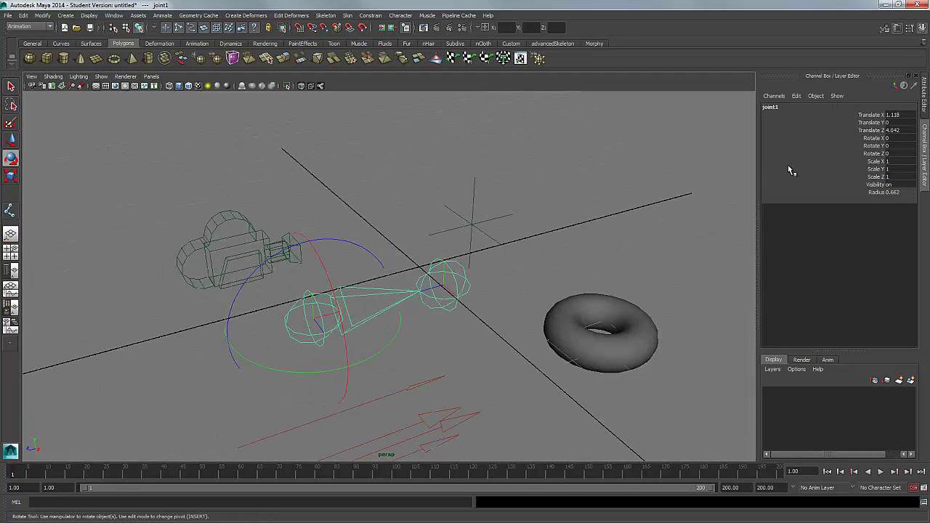
left_click_drag(335, 234, 284, 227, "alt")
Try moving the end joint above the root joint, to a translation of about 0.755, 5.242, 0.134.
left_click(432, 279)
key("w")
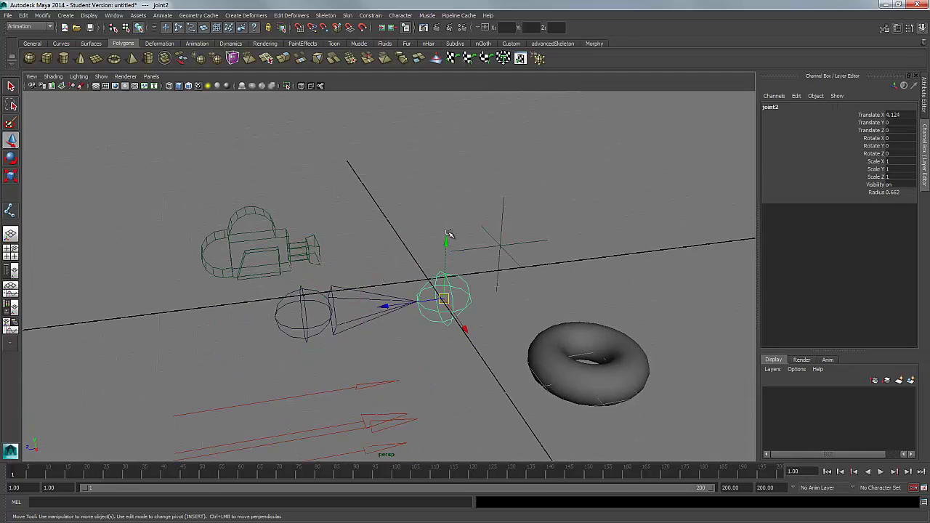
left_click_drag(429, 270, 422, 139)
left_click_drag(419, 173, 293, 171)
left_click_drag(323, 117, 318, 86)
scroll(354, 242, "down", 2)
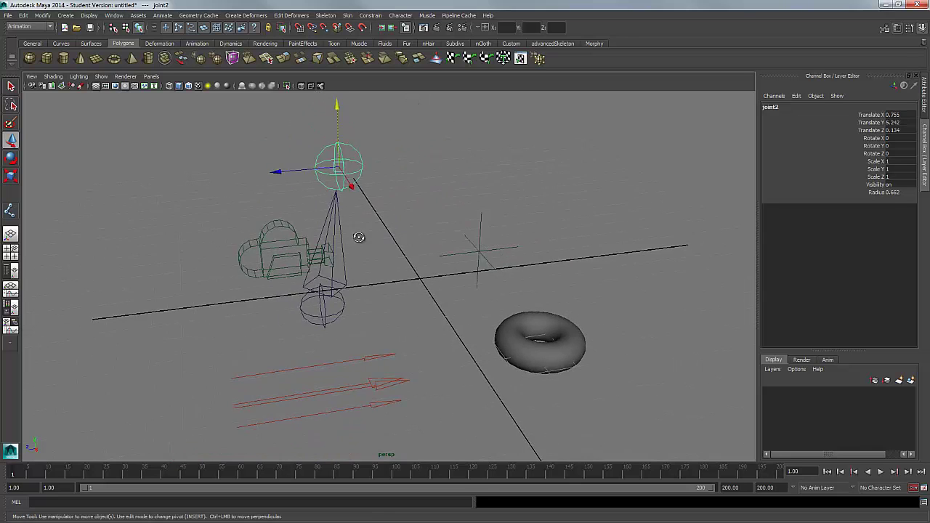
Try rotating the root joint and undo the rotation.
left_click_drag(359, 237, 384, 231, "alt")
left_click(335, 313)
left_click_drag(336, 295, 371, 305, "alt")
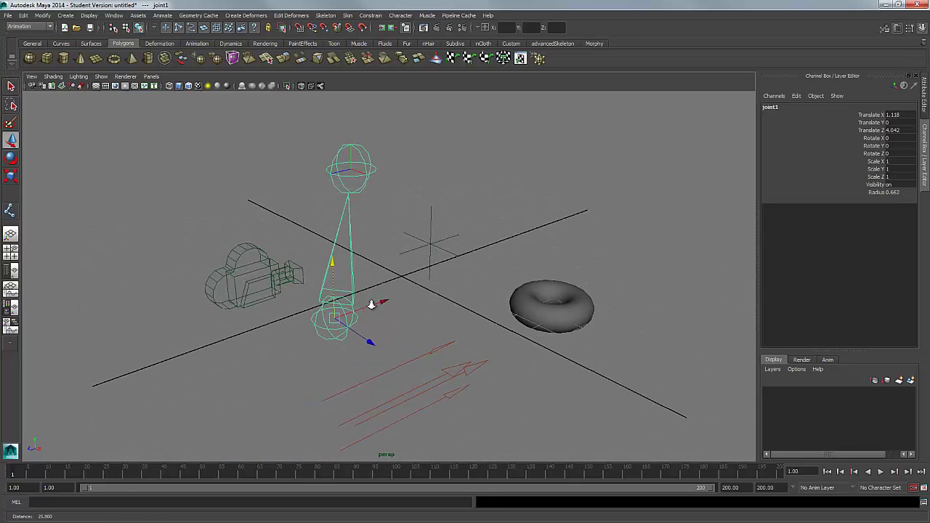
scroll(356, 294, "up", 1)
key("e")
scroll(304, 265, "down", 2)
left_click(302, 256)
left_click_drag(302, 256, 292, 275)
key("ctrl+z")
Try moving the end joint away from the root and down, to a translation of about 5.983, -0.288, -0.074.
scroll(327, 240, "down", 1)
key("w")
left_click(362, 194)
left_click_drag(372, 196, 463, 207, "alt")
middle_click_drag(463, 206, 420, 283, "alt")
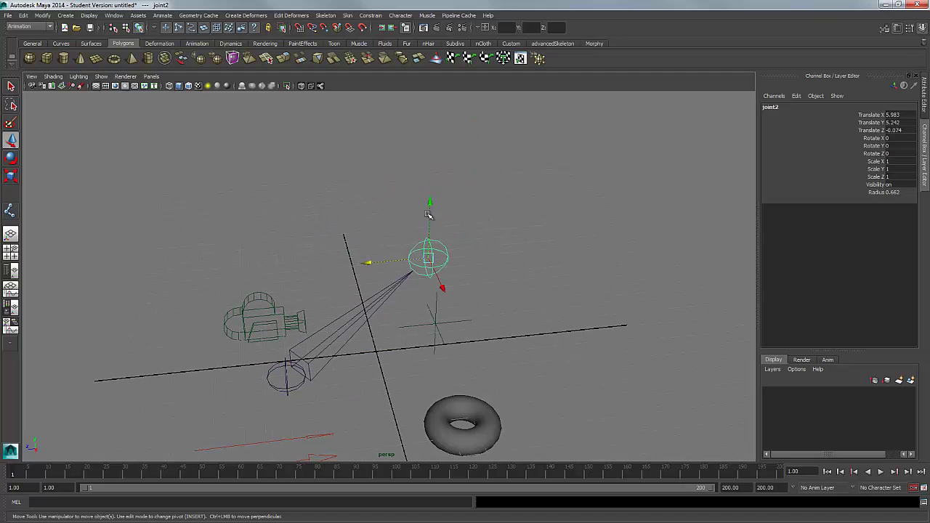
left_click_drag(429, 211, 440, 300)
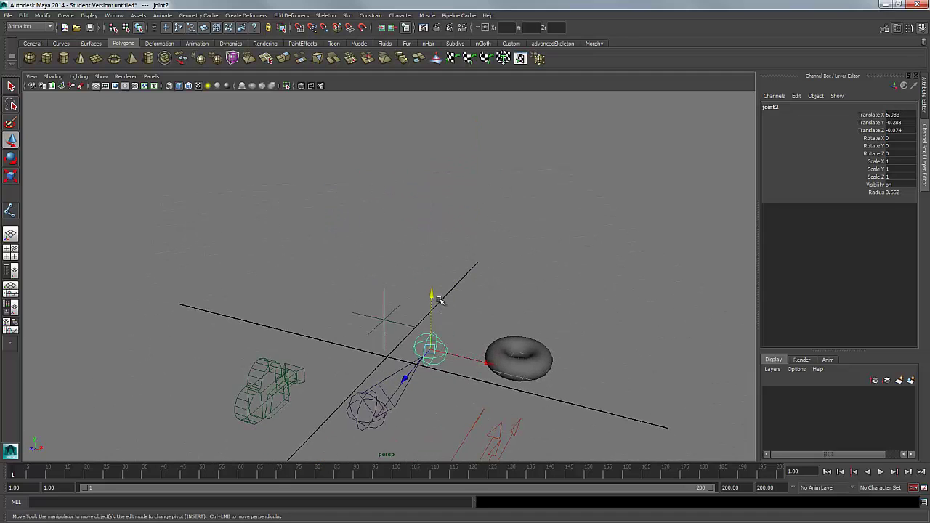
Undo all moves of the end joint back to its original placement.
key("ctrl+z")
key("ctrl+z")
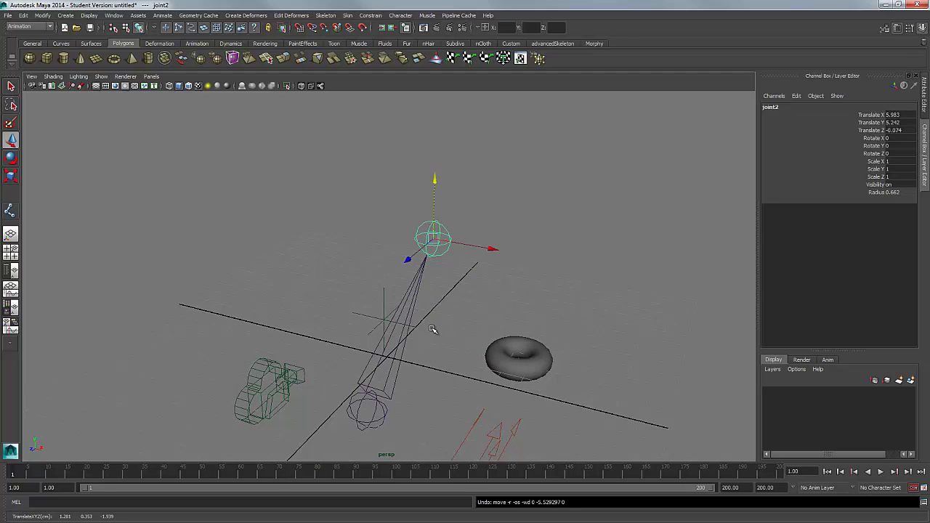
key("ctrl+z")
key("ctrl+z")
key("ctrl+z")
left_click_drag(414, 328, 377, 298, "alt")
key("ctrl+z")
key("ctrl+z")
key("ctrl+z")
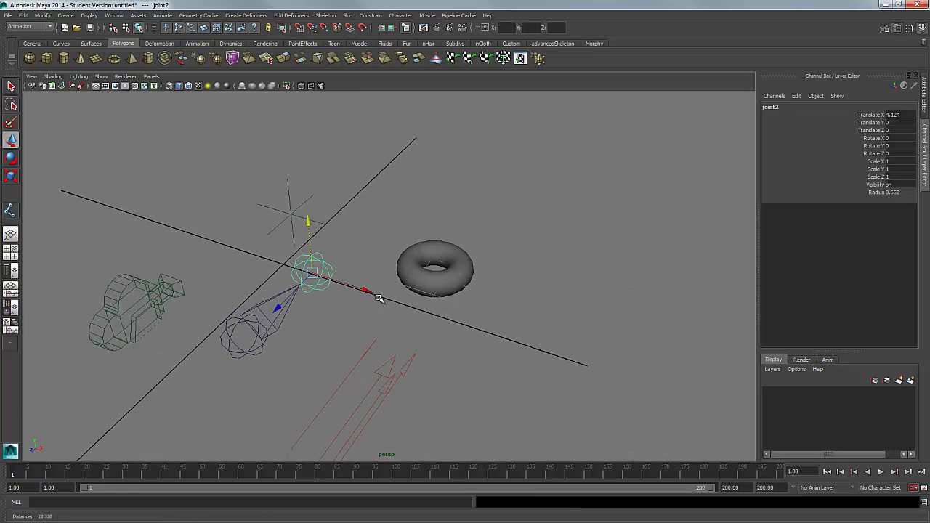
Try dragging the end joint once more and undo that move.
scroll(378, 298, "up", 1)
left_click_drag(282, 300, 452, 317)
key("ctrl+z")
Show the end joint's node in the Attribute Editor again and clear the selection.
key("ctrl+a")
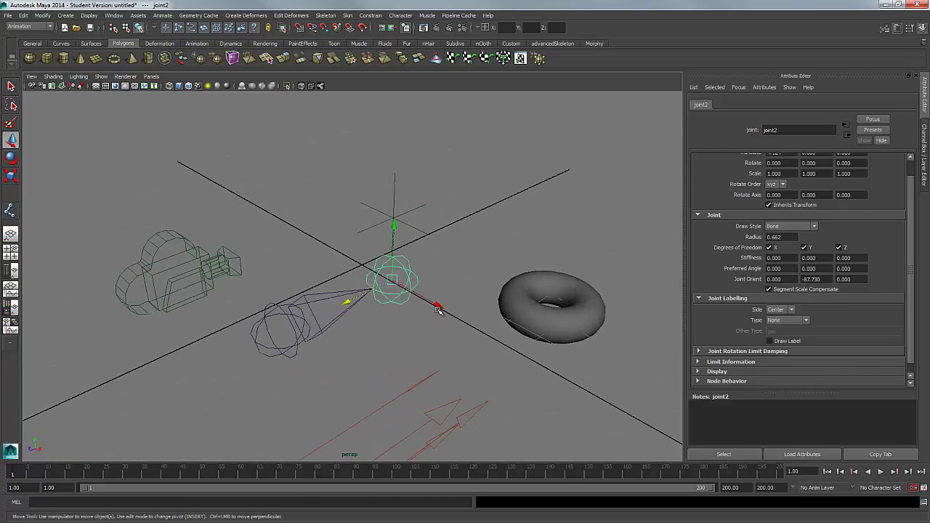
left_click(389, 346)
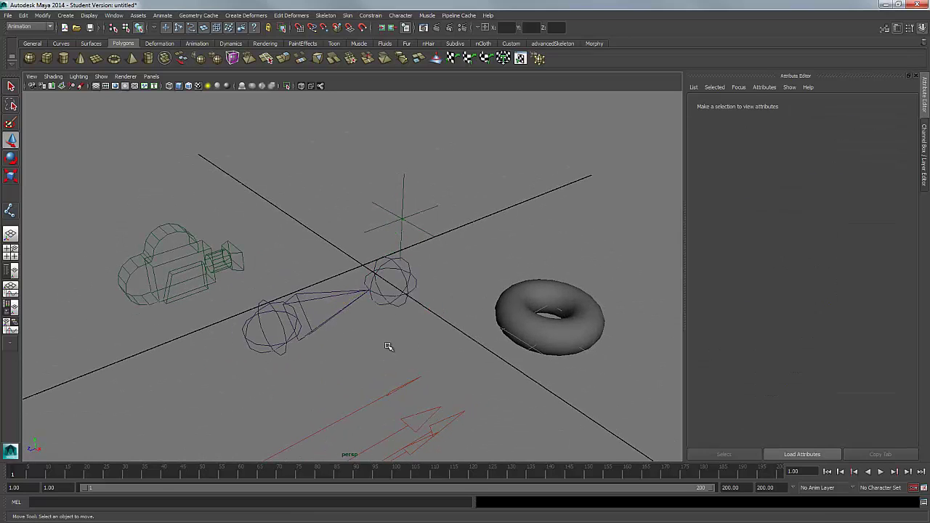